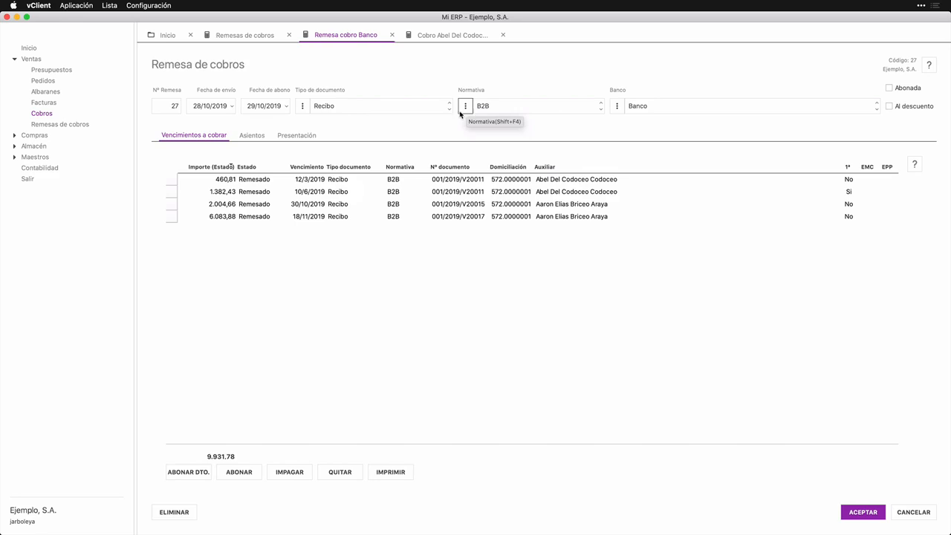
Examine the remittance's document type, regulation, bank, Abonada and Al descuento fields, and the receivable flagged as first-time
left_click(343, 110)
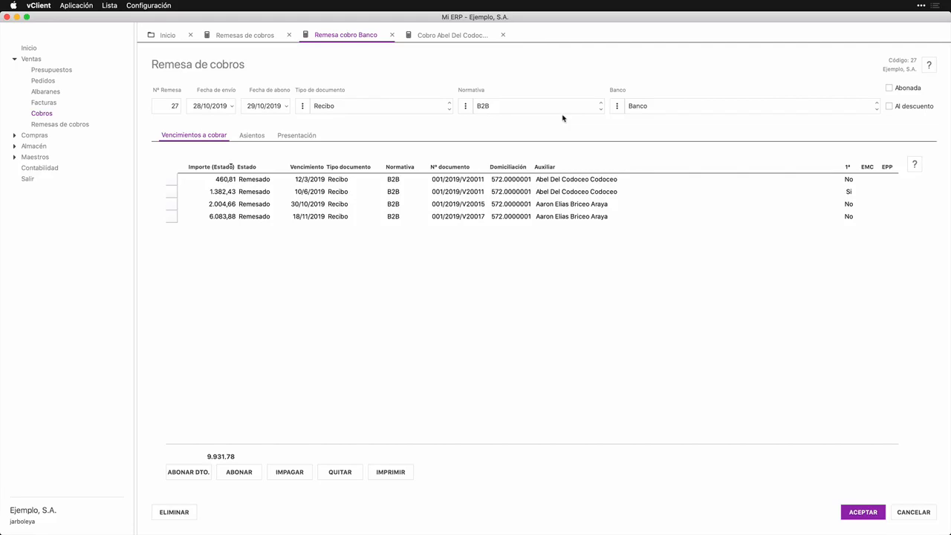
left_click(616, 108)
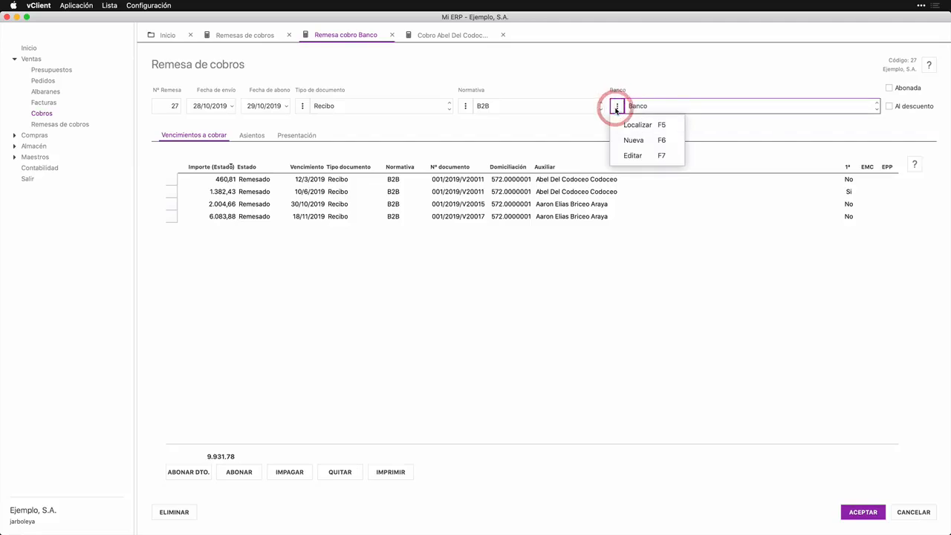
left_click(594, 124)
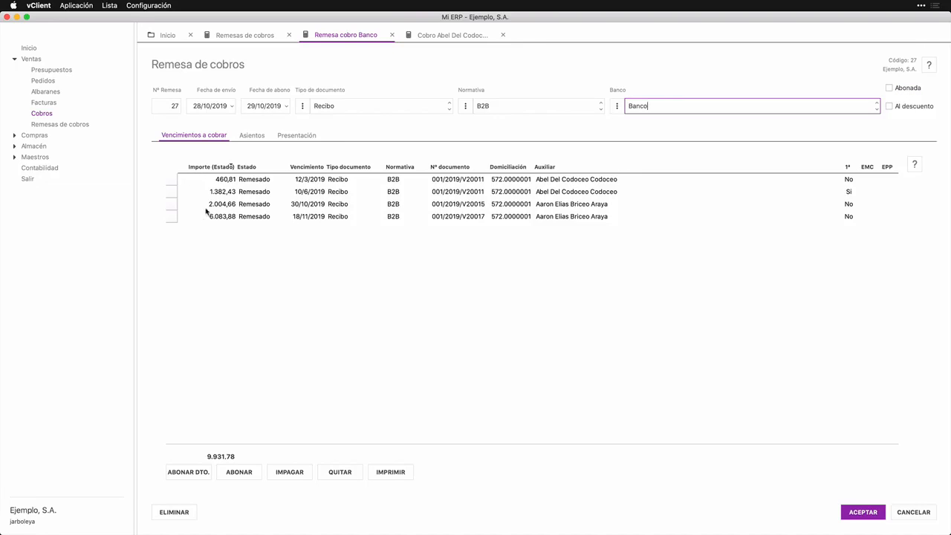
left_click(906, 89)
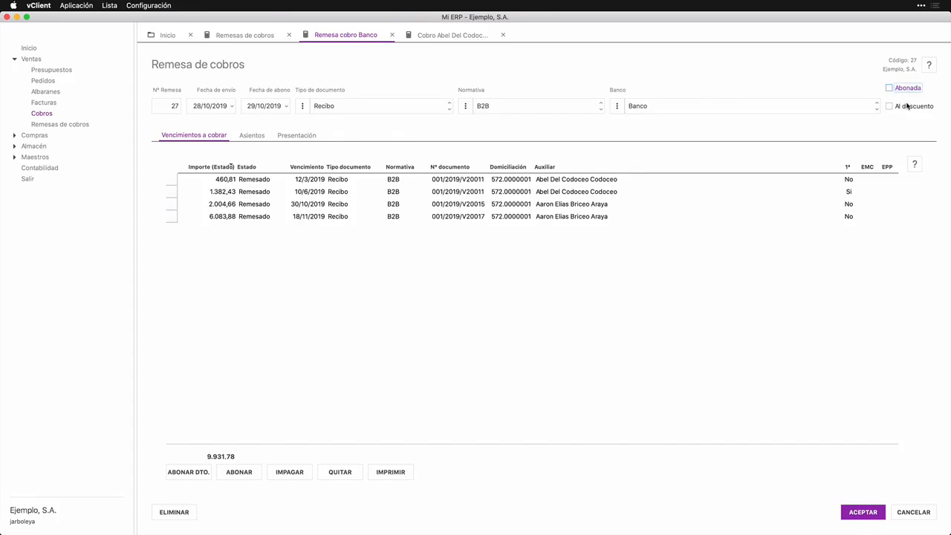
left_click(908, 107)
left_click(909, 107)
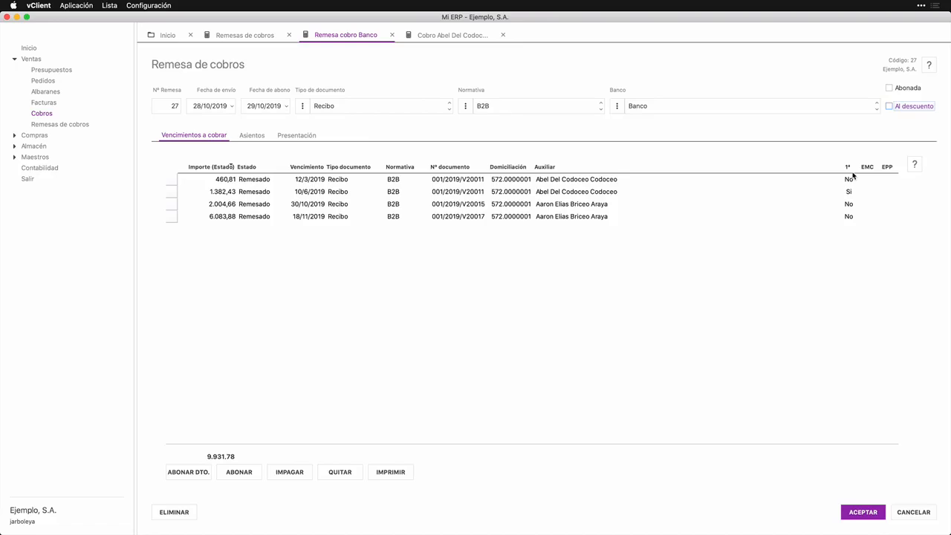
left_click(844, 200)
left_click(575, 194)
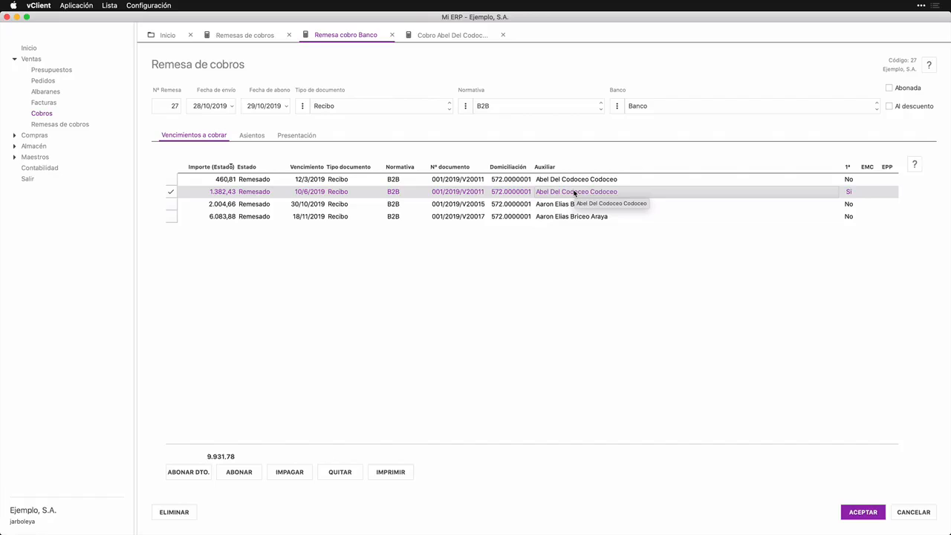
left_click(475, 245)
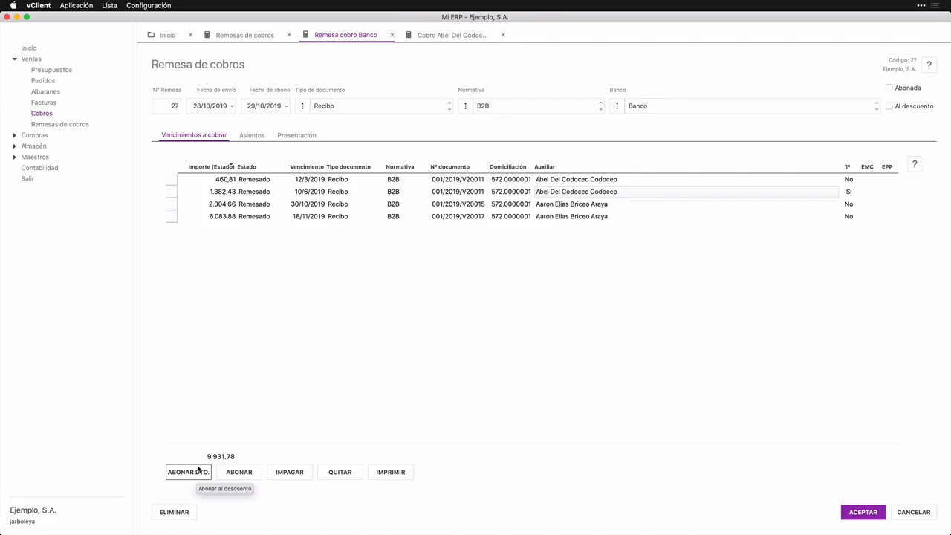
Preview the remittance's printed due-date details at page width, review the report, and clear the receivables selection
left_click(173, 216)
left_click(171, 204)
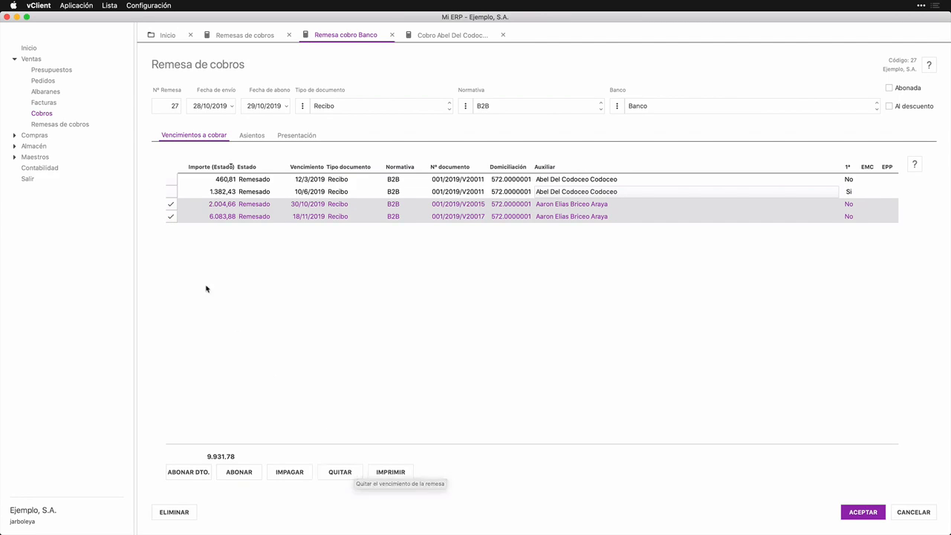
left_click(396, 475)
left_click(348, 347)
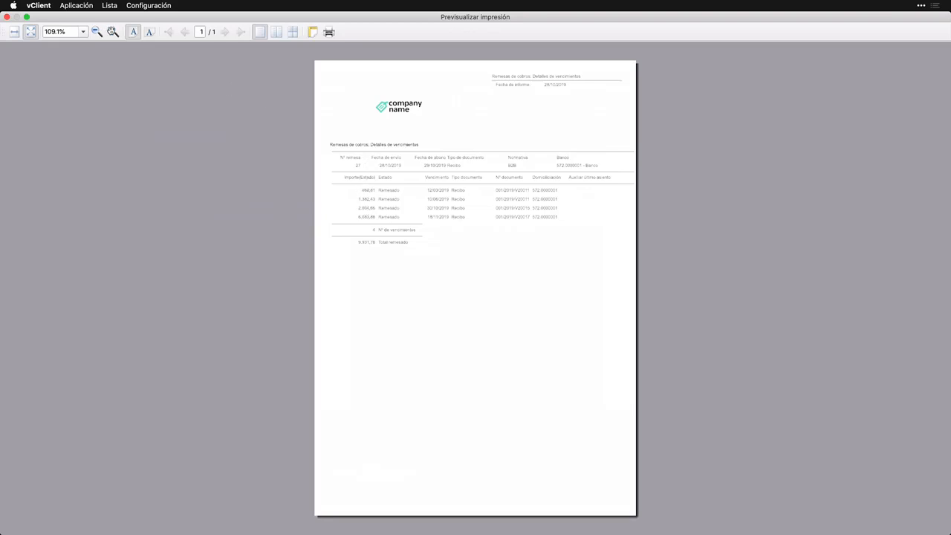
left_click(113, 32)
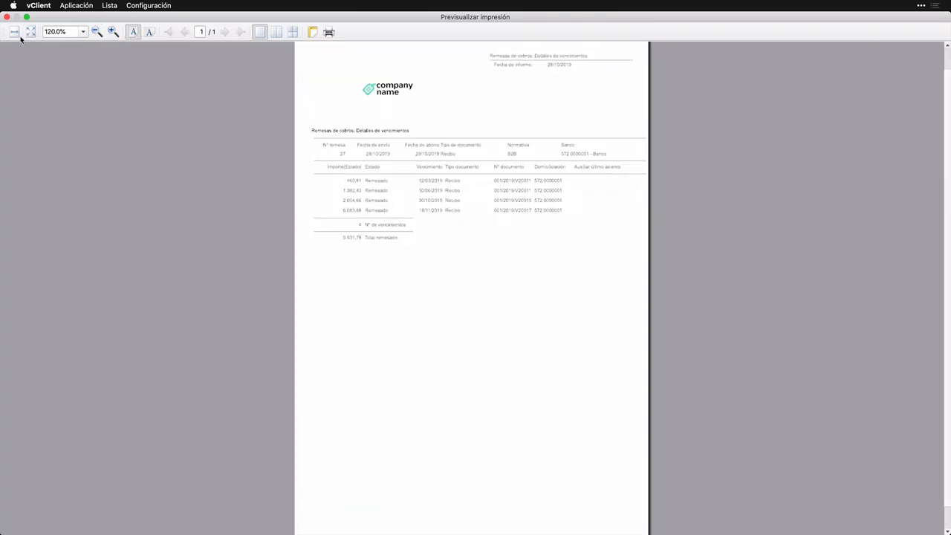
left_click(14, 32)
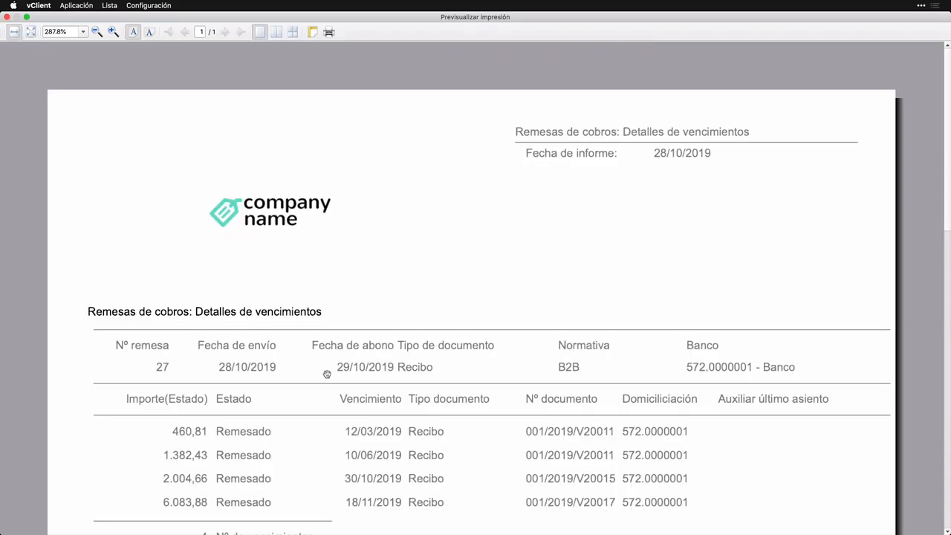
left_click_drag(340, 357, 341, 282)
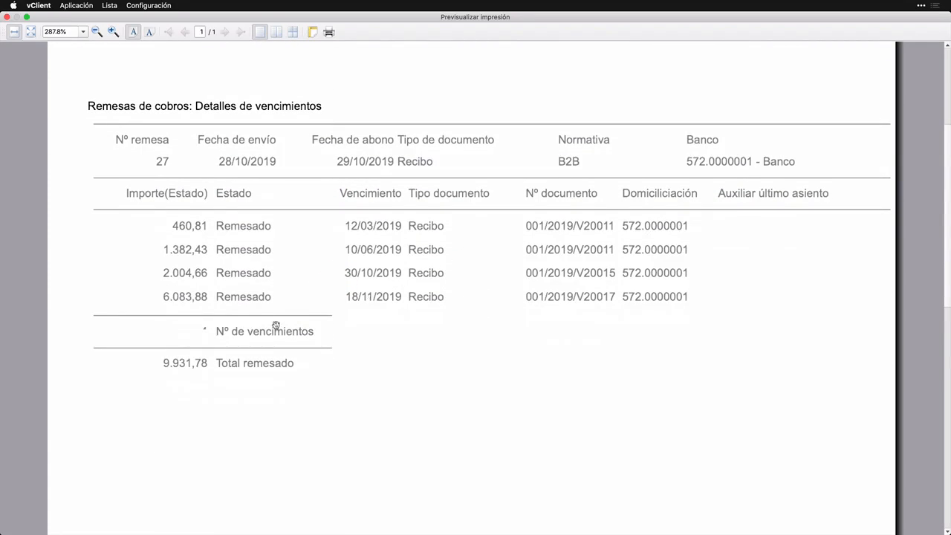
left_click(7, 16)
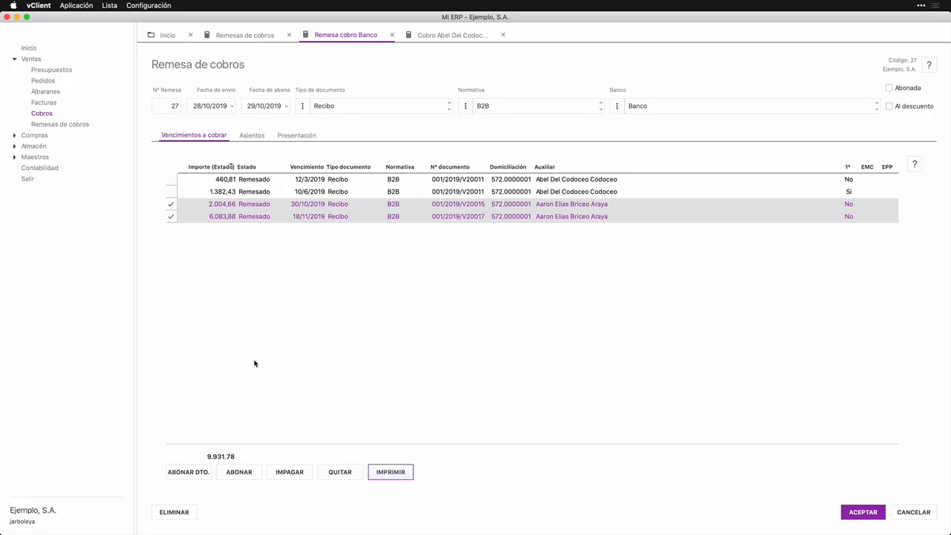
left_click(171, 205)
left_click(173, 217)
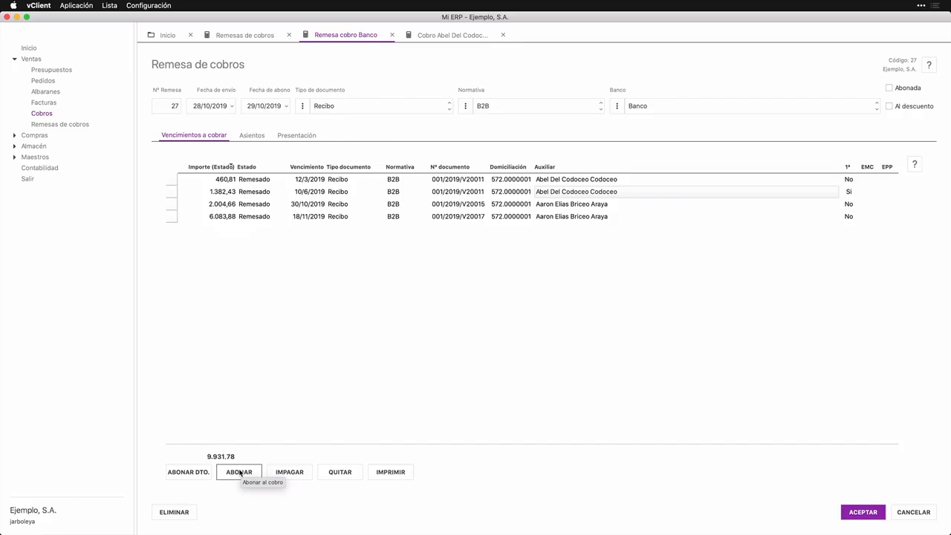
Try to credit the receivable due 18/11/2019 on collection with credit date 28/10/2019, without expenses
left_click(171, 218)
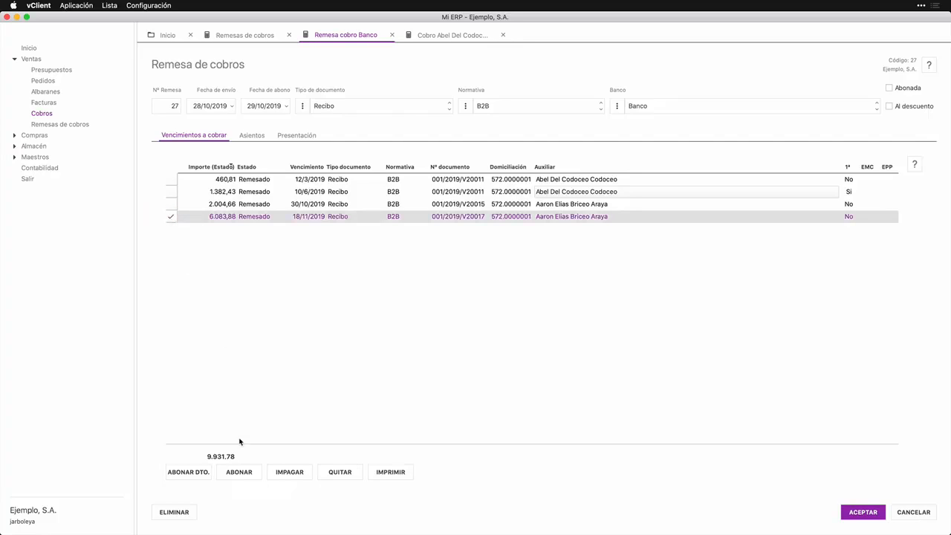
left_click(241, 471)
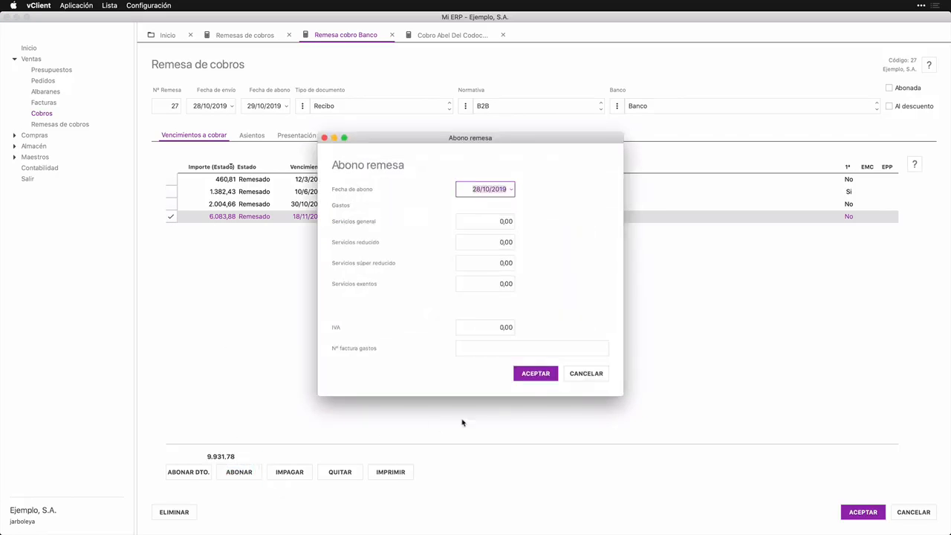
left_click(539, 376)
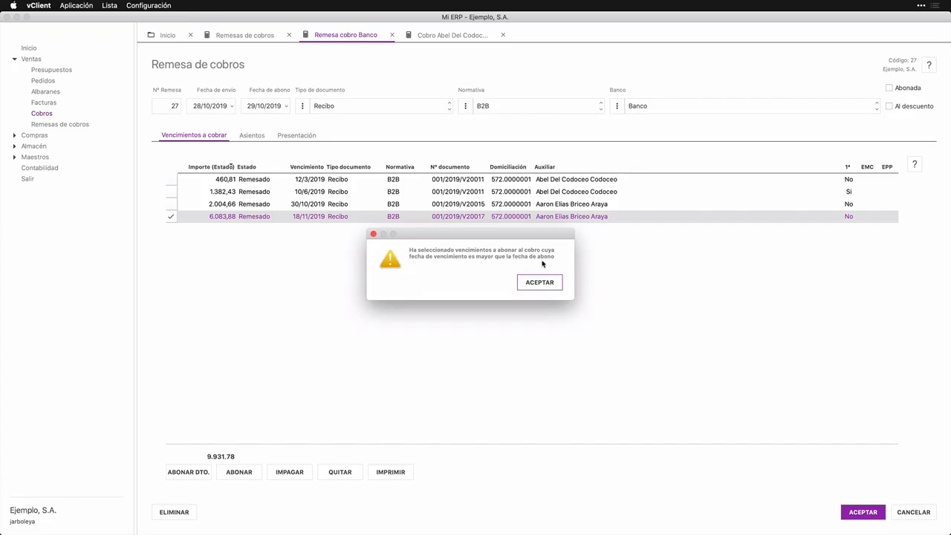
key("Return")
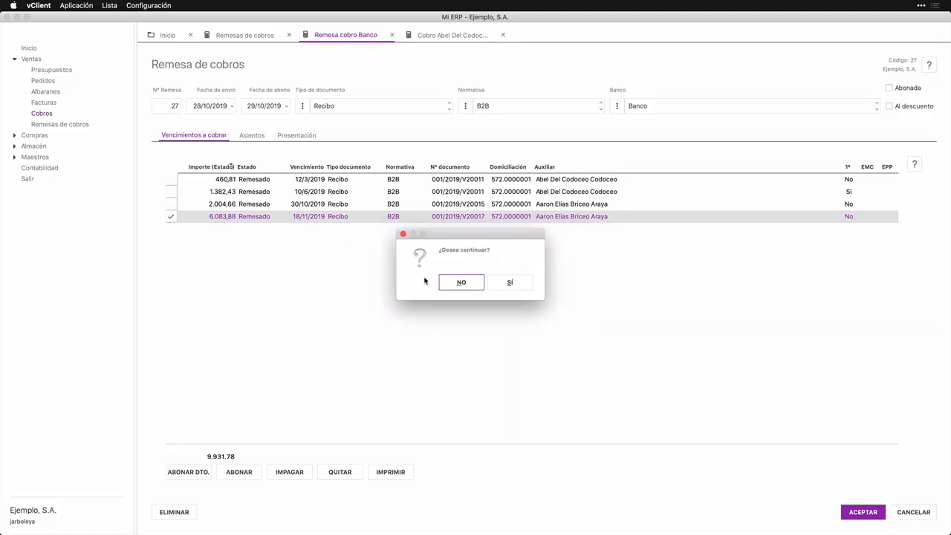
left_click(462, 283)
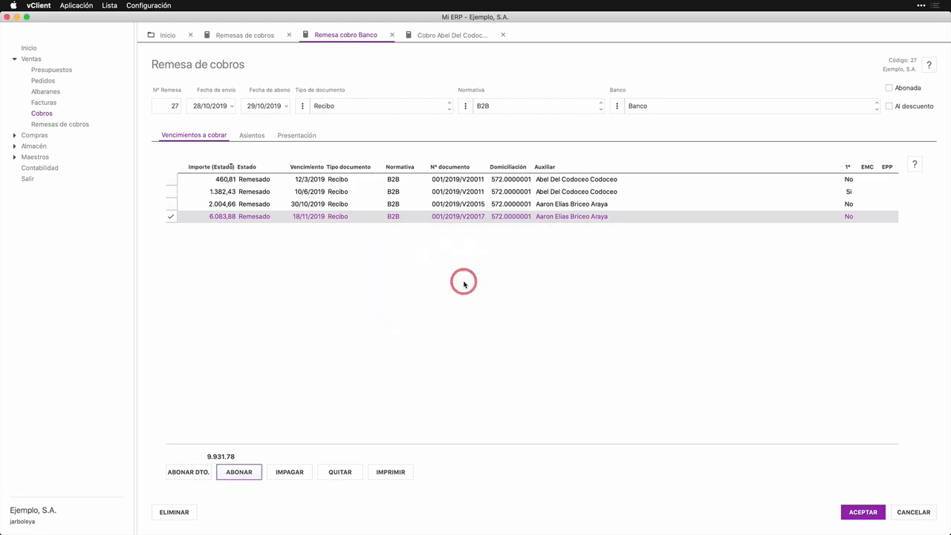
left_click(170, 216)
Try to credit the receivable due 12/3/2019 at discount with credit date 28/10/2019
left_click(170, 179)
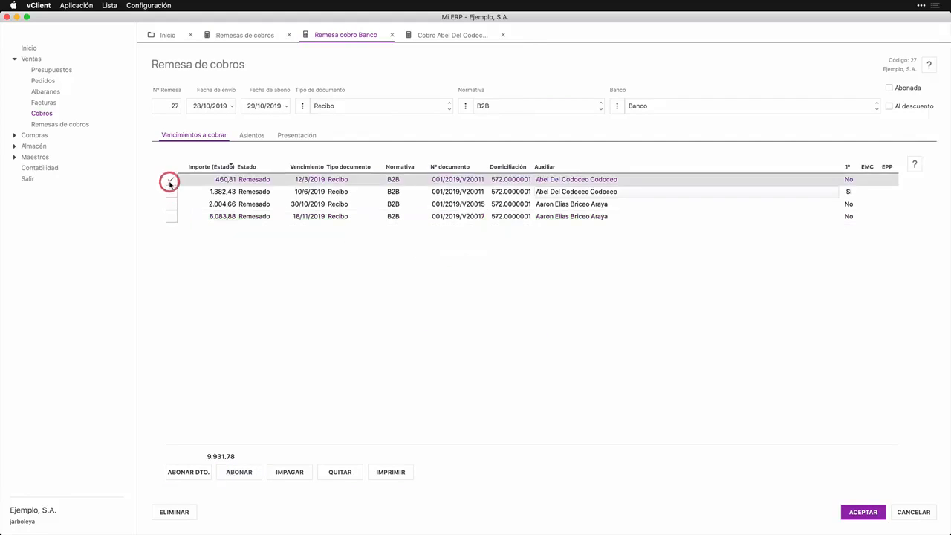
left_click(186, 473)
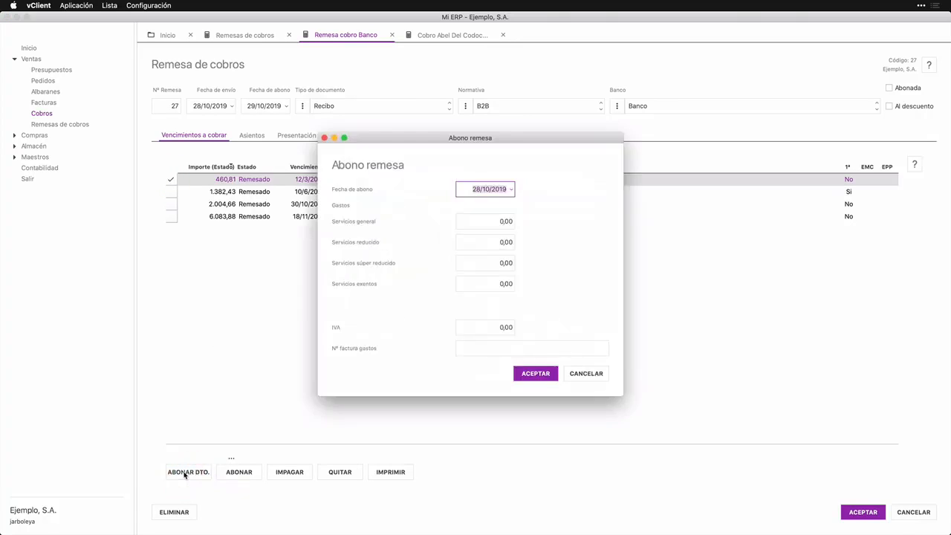
left_click(553, 379)
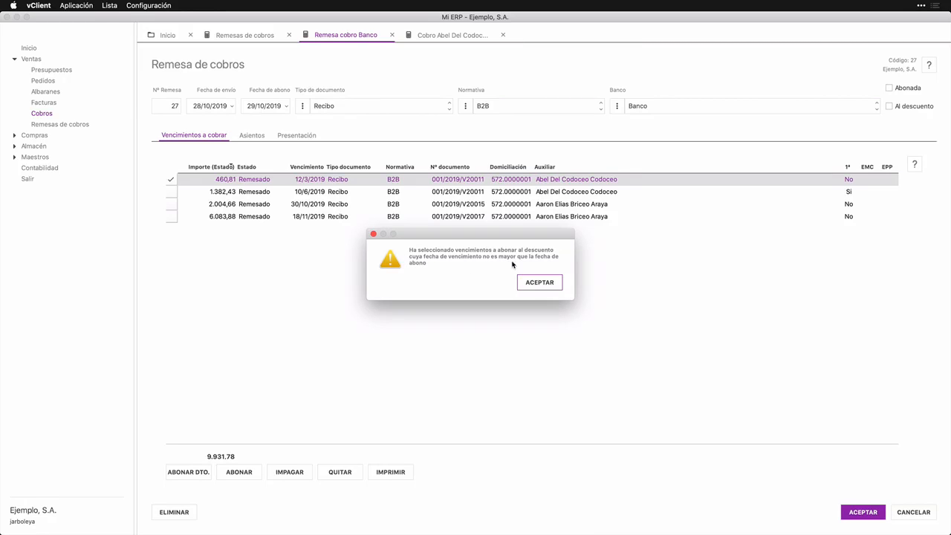
left_click(538, 284)
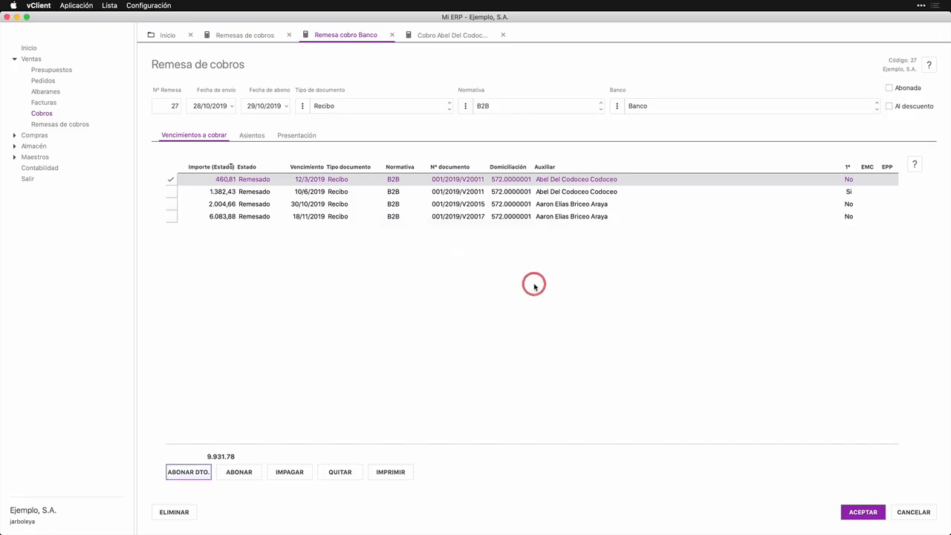
Credit the receivables due 12/3/2019 and 10/6/2019 on collection, with 10,00 of general service expenses and expense invoice number AAASS
left_click(172, 192)
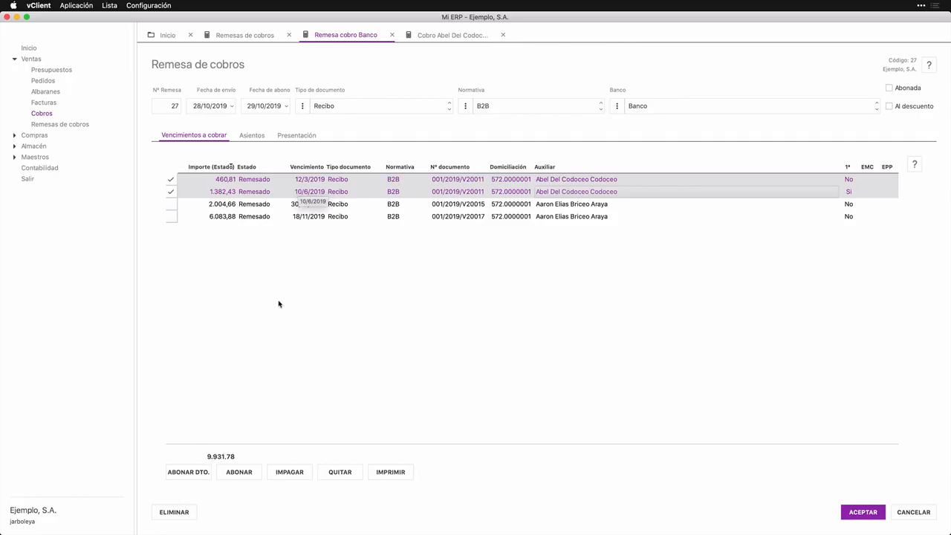
left_click(239, 473)
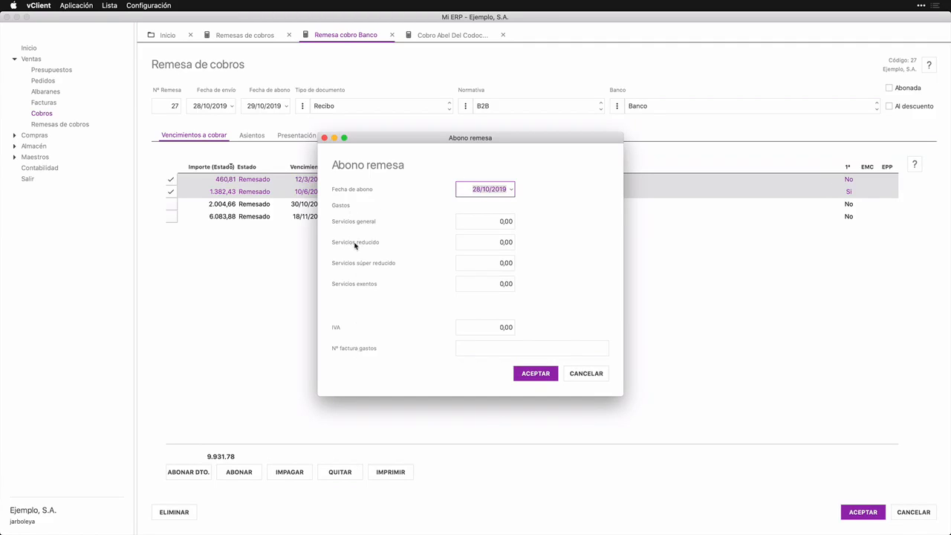
left_click(485, 222)
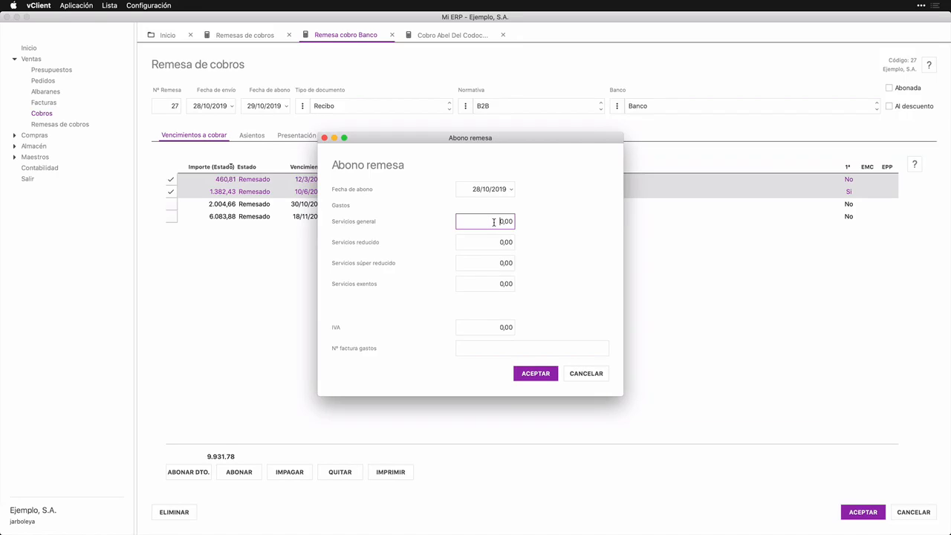
key("Tab")
key("Tab")
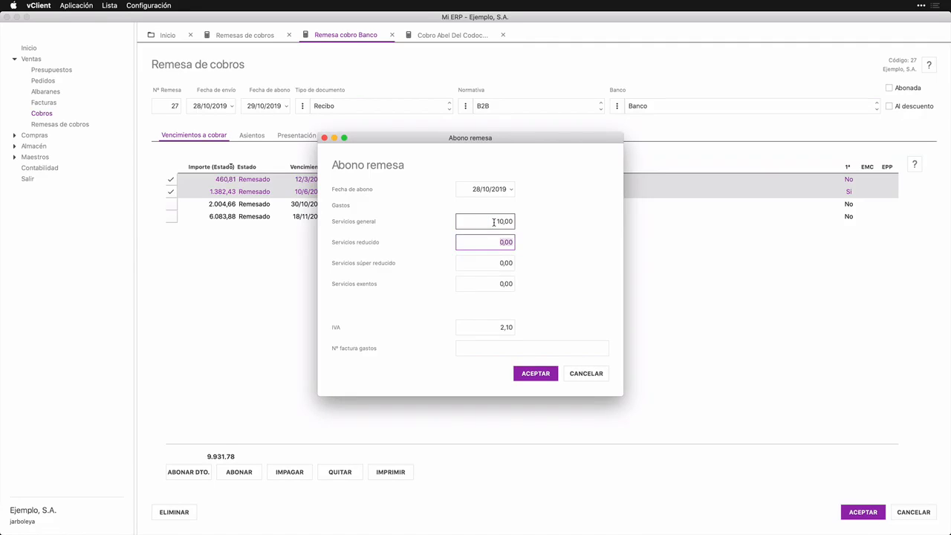
left_click(479, 350)
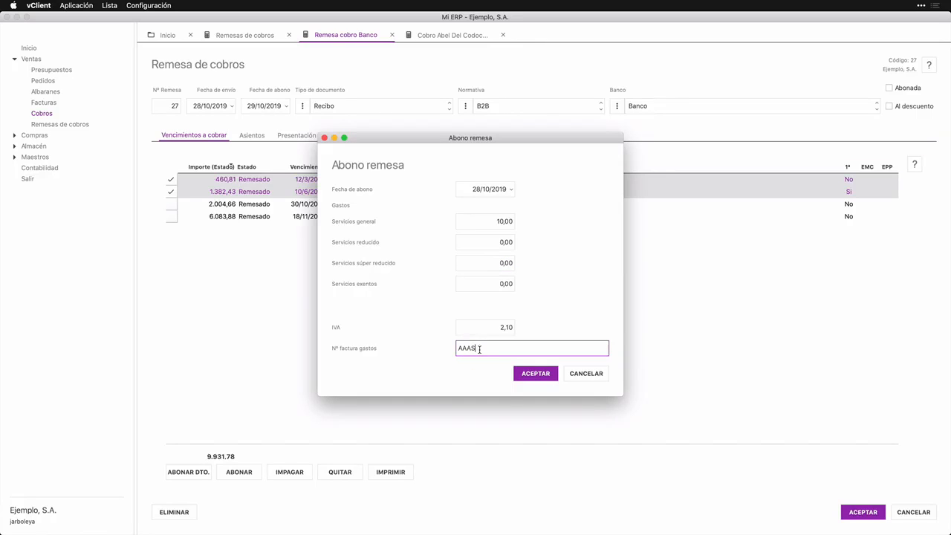
left_click(487, 222)
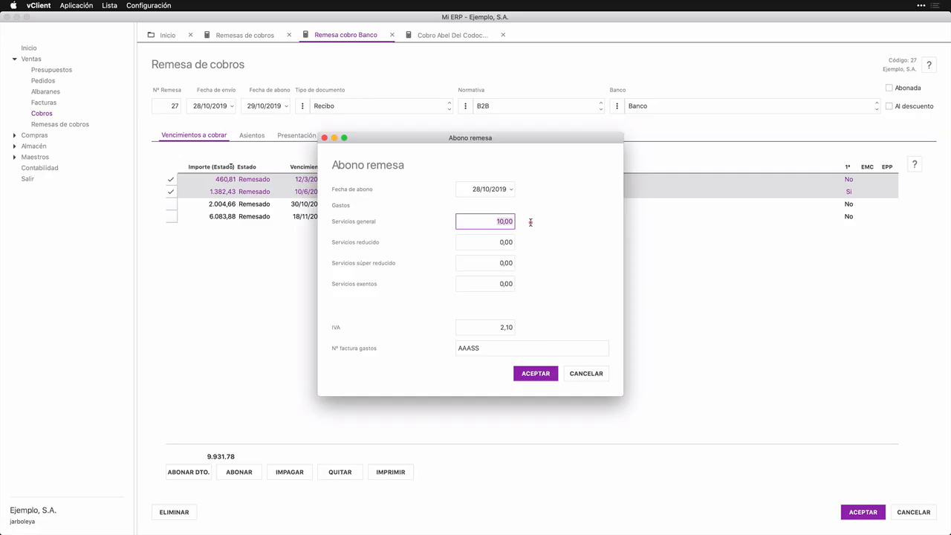
left_click(535, 376)
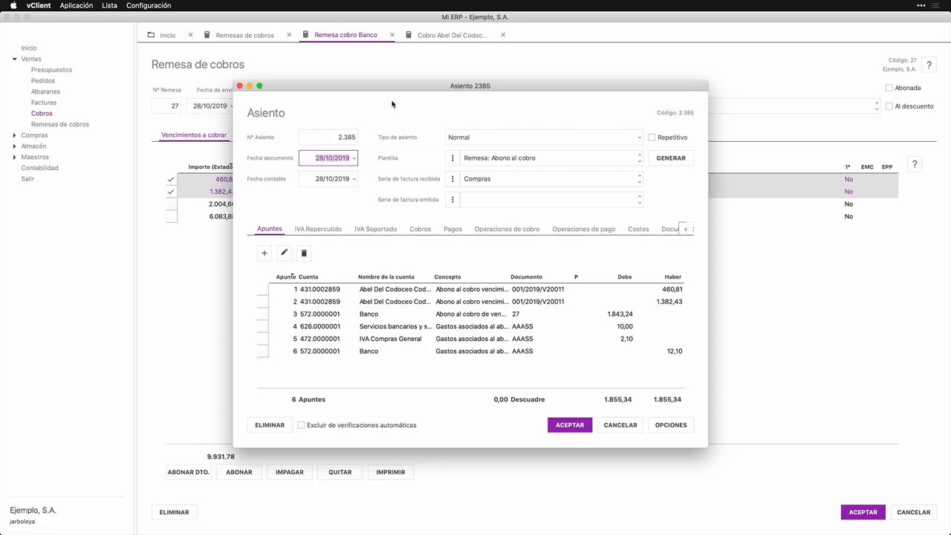
left_click_drag(399, 90, 524, 126)
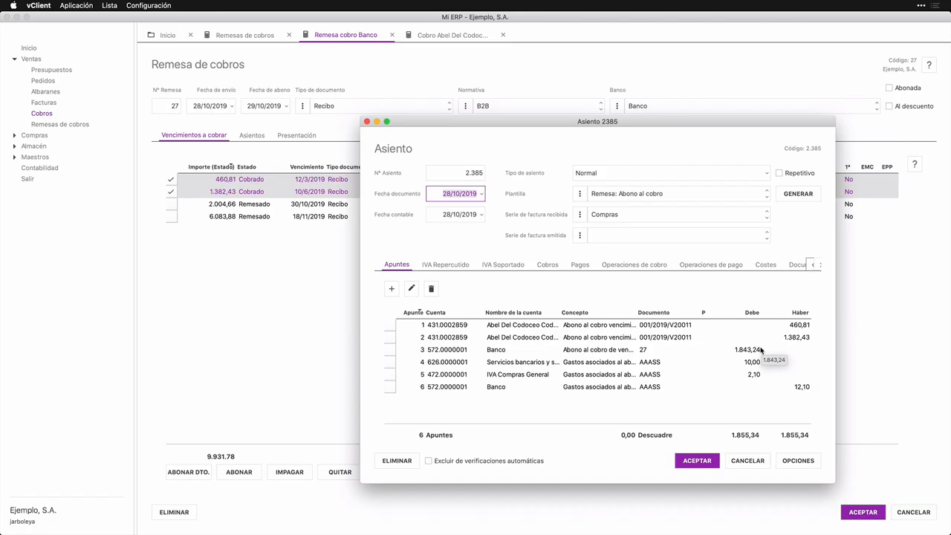
left_click(748, 459)
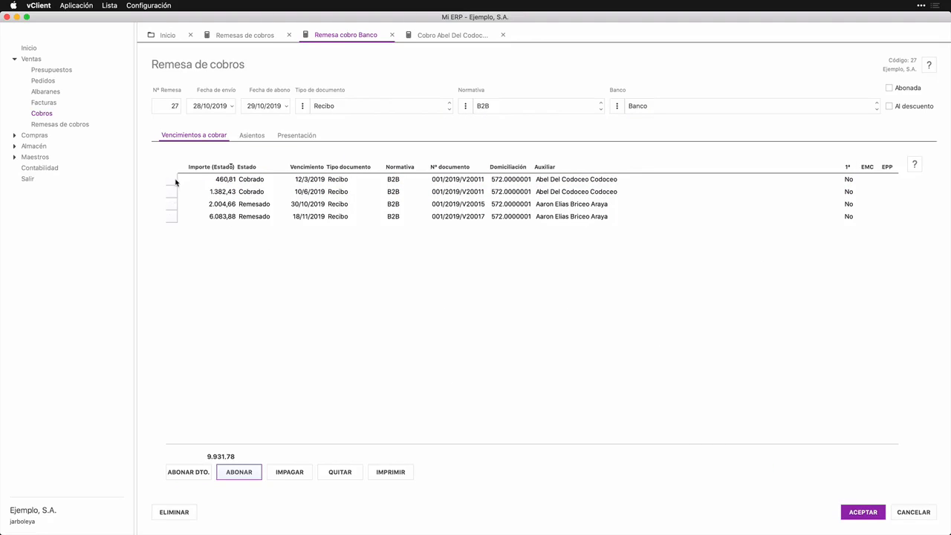
Open the receivable due 12/3/2019 and review its collection operations
double_click(251, 182)
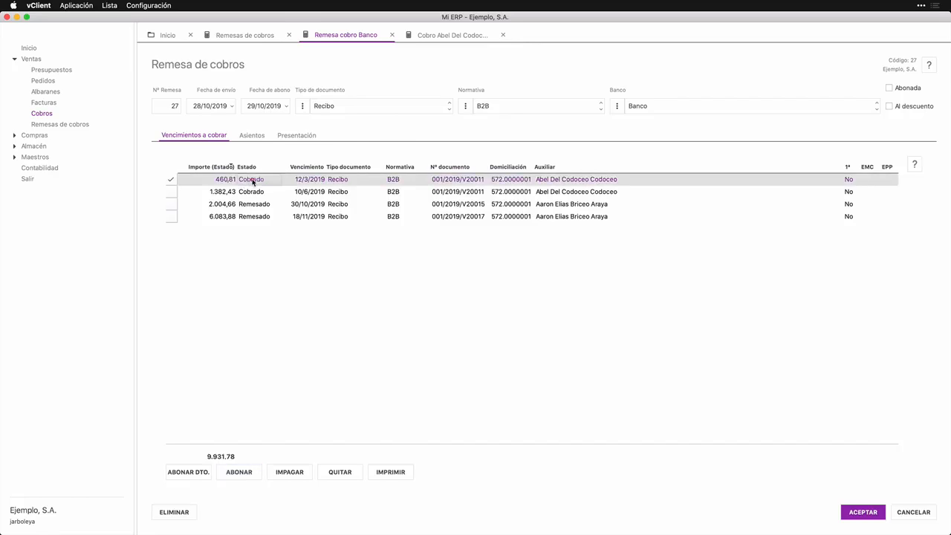
left_click(263, 141)
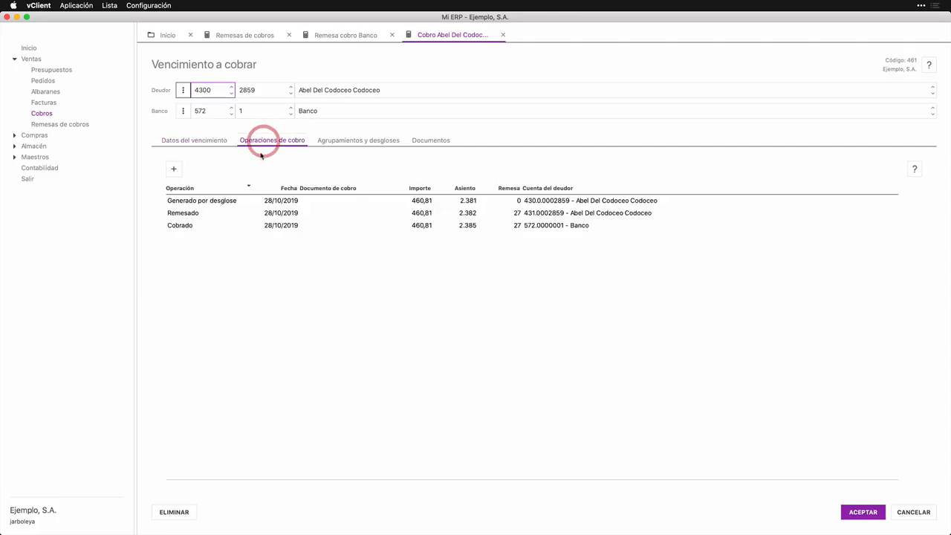
left_click(201, 203)
left_click(188, 214)
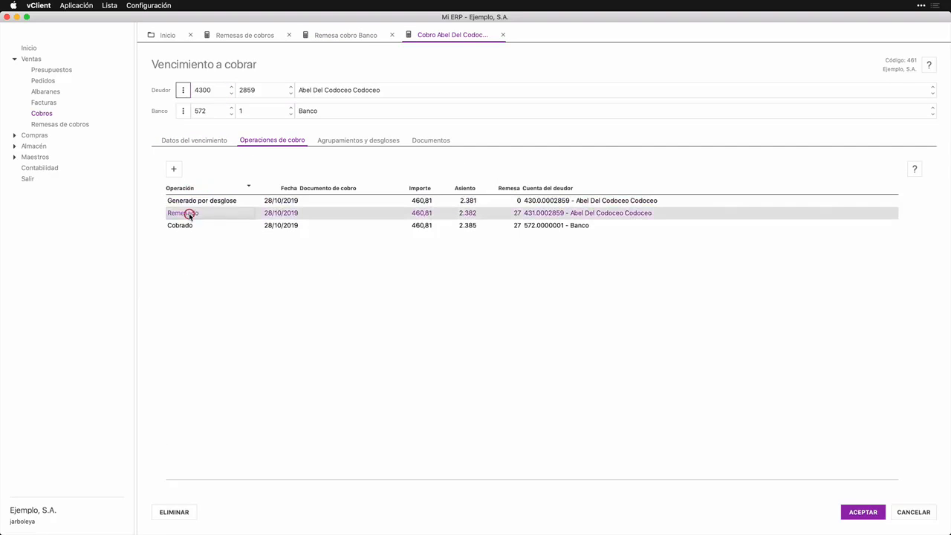
Check the receivable's collected operation and its due date details, and close the record
left_click(188, 225)
left_click(187, 226)
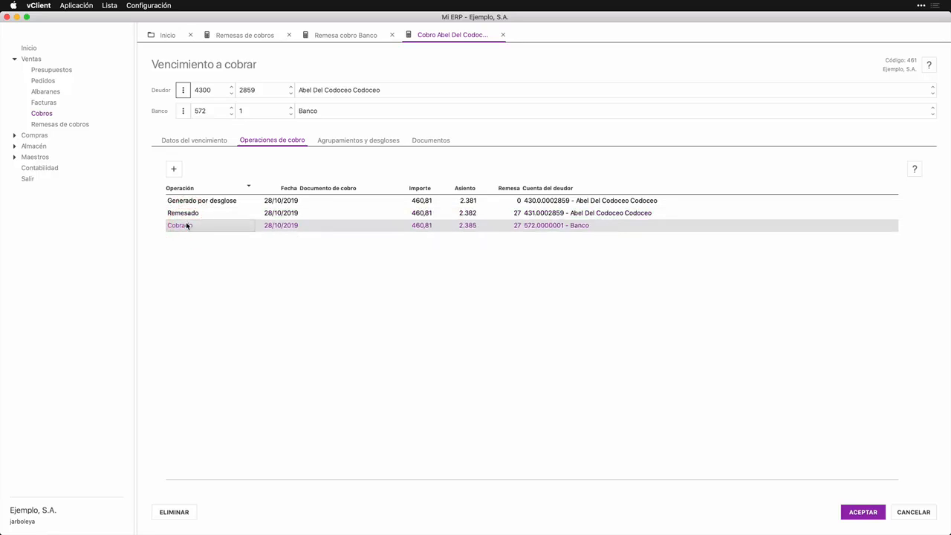
left_click(188, 141)
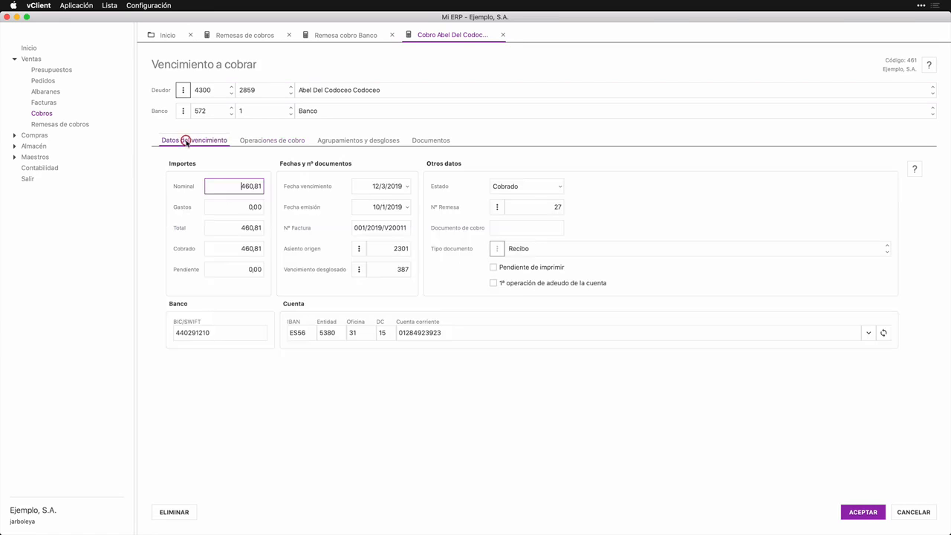
key("Escape")
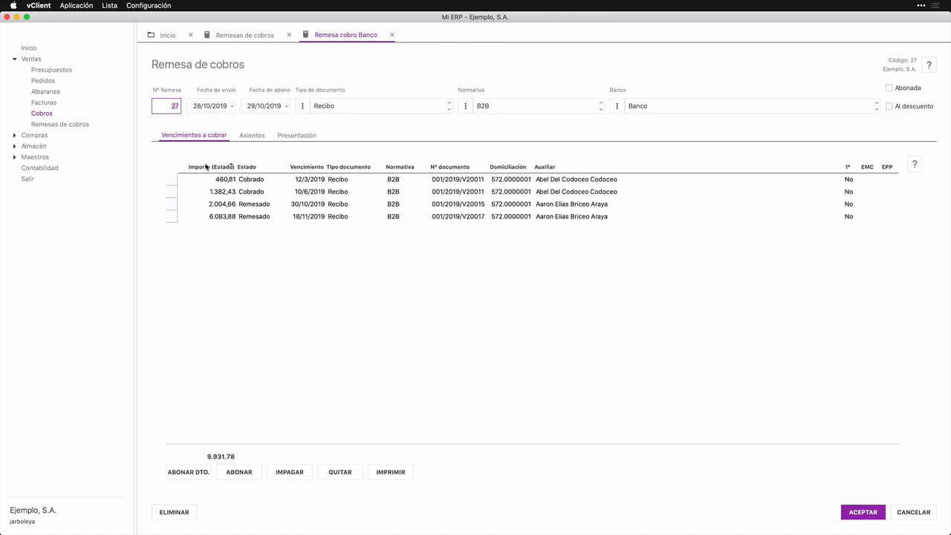
Credit the receivables due 30/10/2019 and 18/11/2019 at discount, with 20,00 of general service expenses and expense invoice number A12131
left_click(171, 206)
left_click(172, 216)
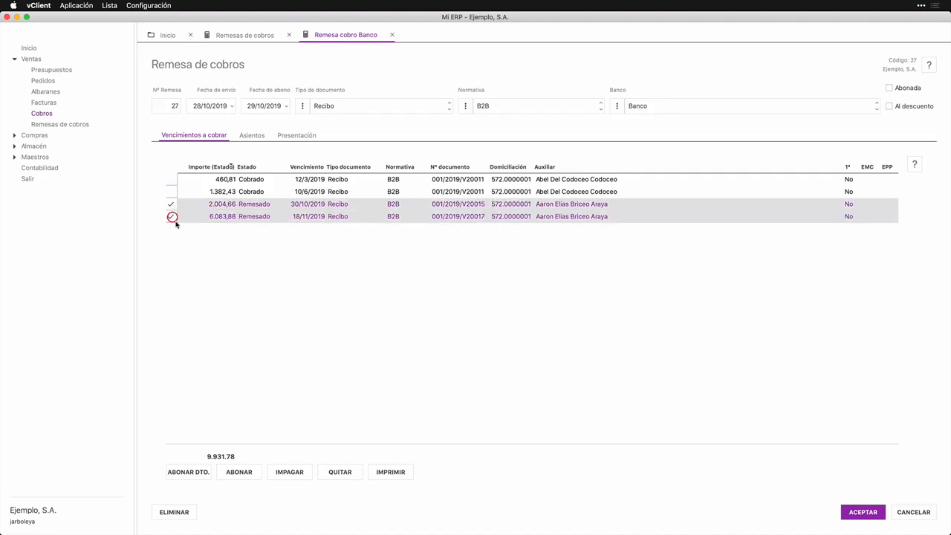
left_click(186, 473)
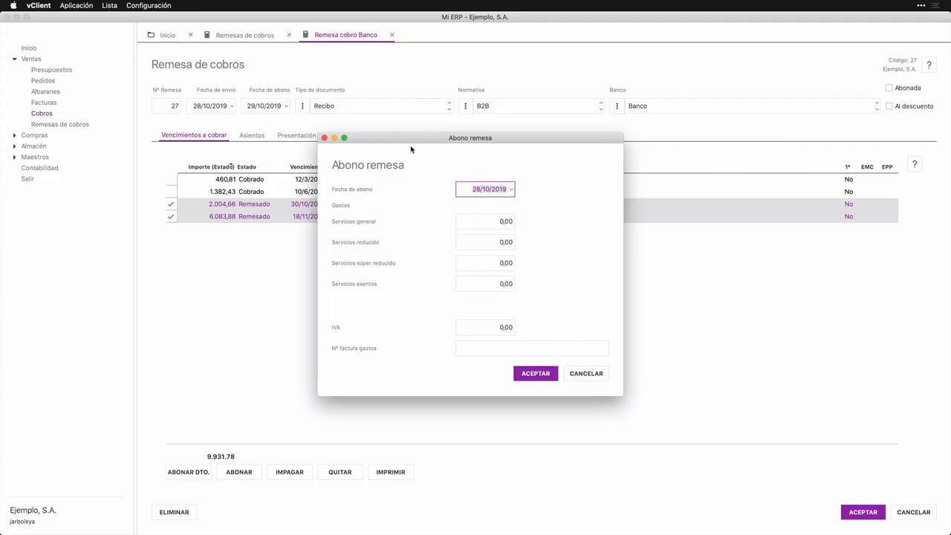
left_click_drag(415, 140, 473, 153)
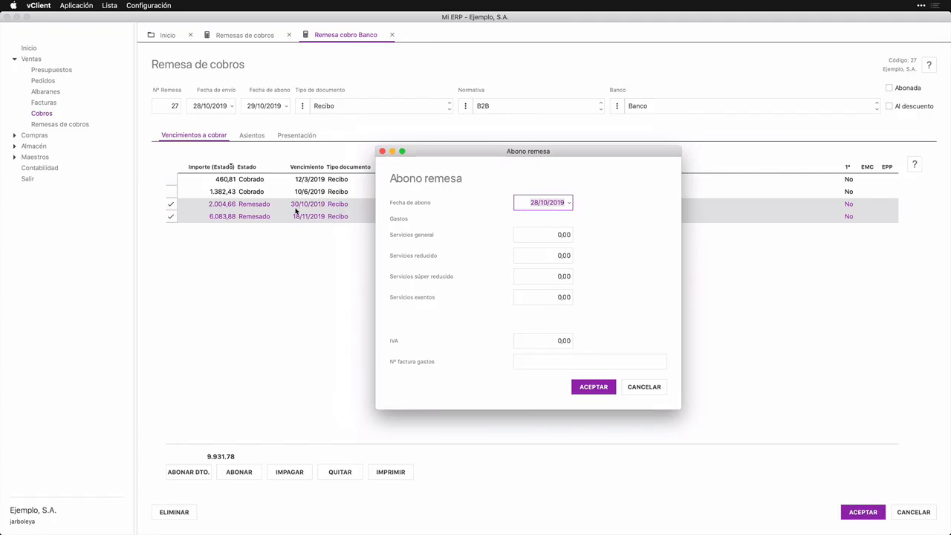
key("Tab")
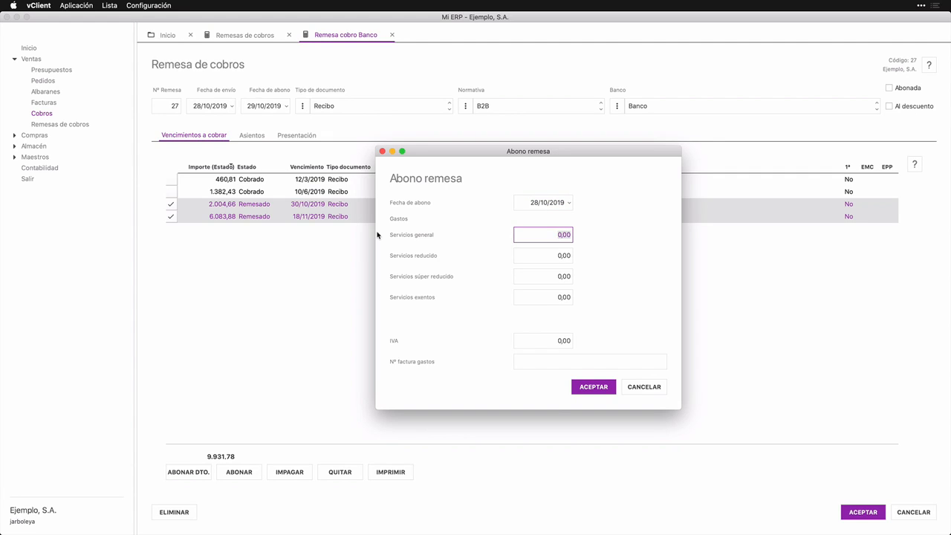
type("20")
key("Tab")
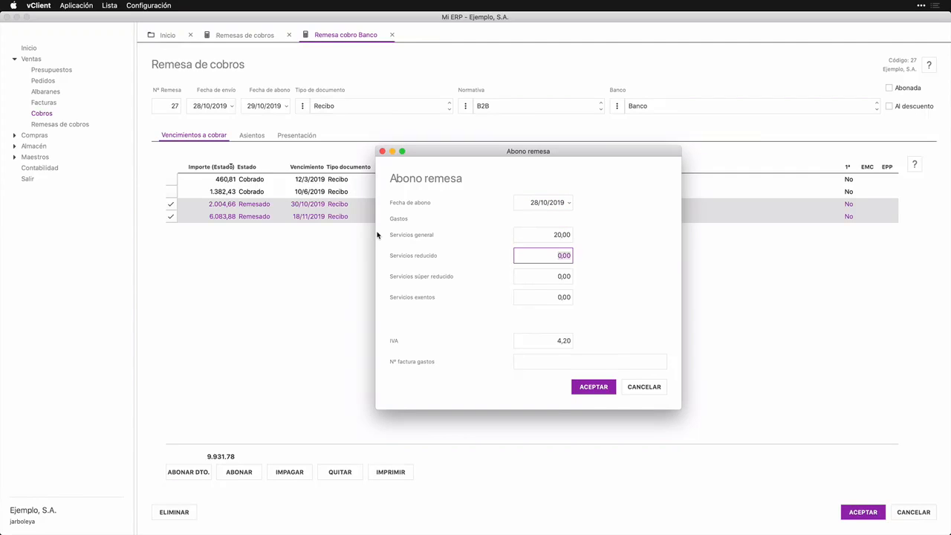
key("Tab")
key("Tab")
key("Tab")
key("Tab")
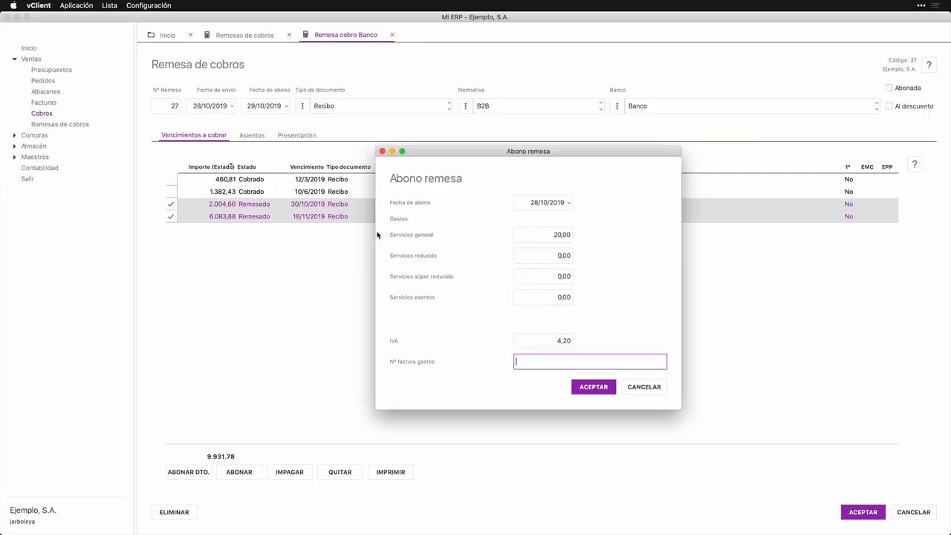
type("A12131")
left_click(583, 387)
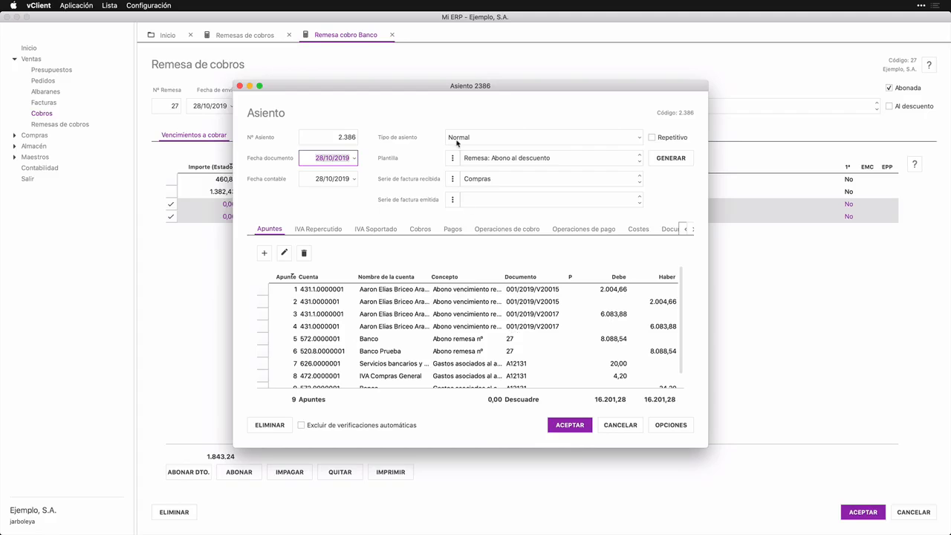
Review the discount credit's accounting entry, including the receivable, bank, expense and VAT lines, and close it
left_click_drag(442, 87, 609, 68)
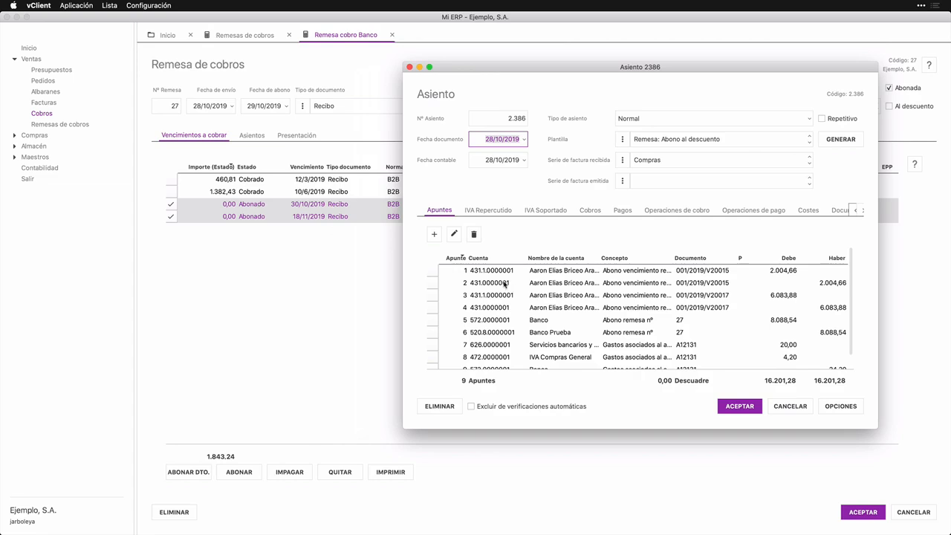
scroll(607, 277, "down", 1)
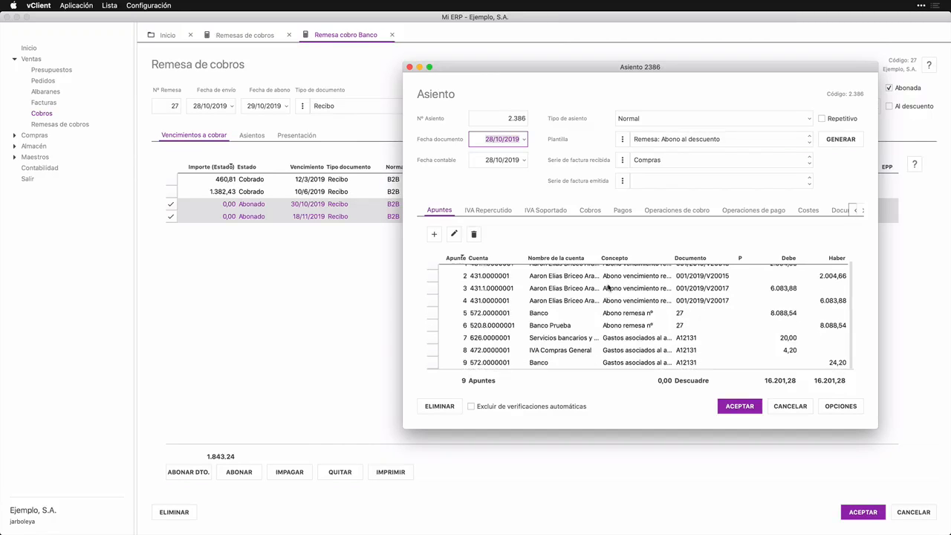
scroll(608, 289, "up", 1)
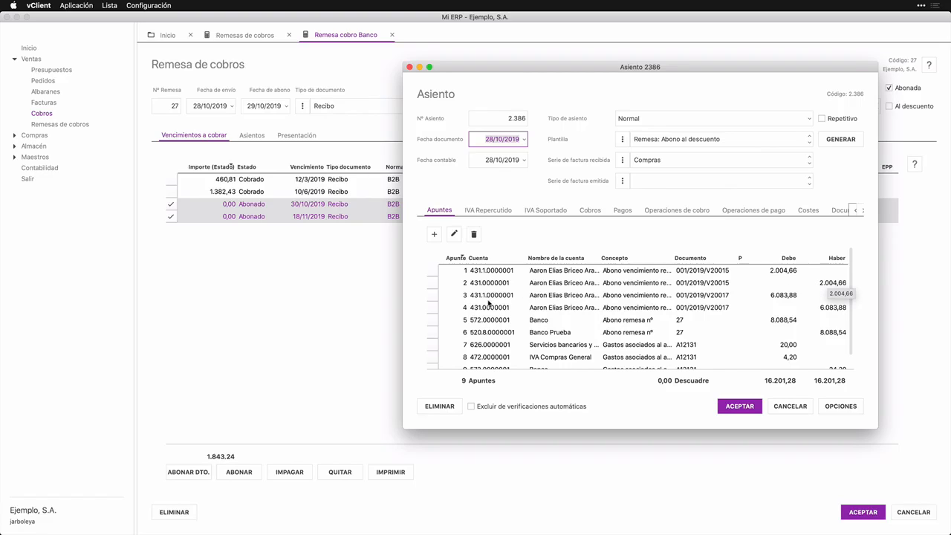
scroll(487, 320, "down", 1)
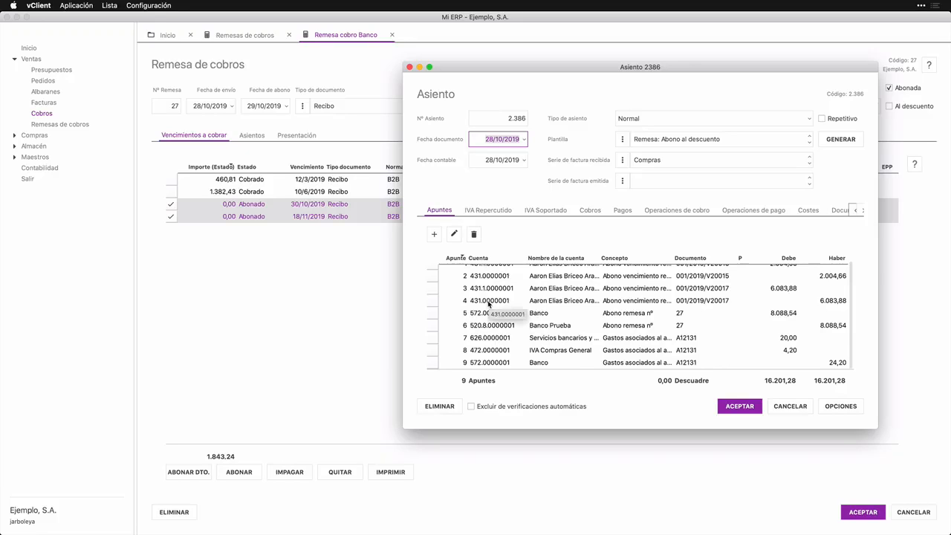
left_click(483, 313)
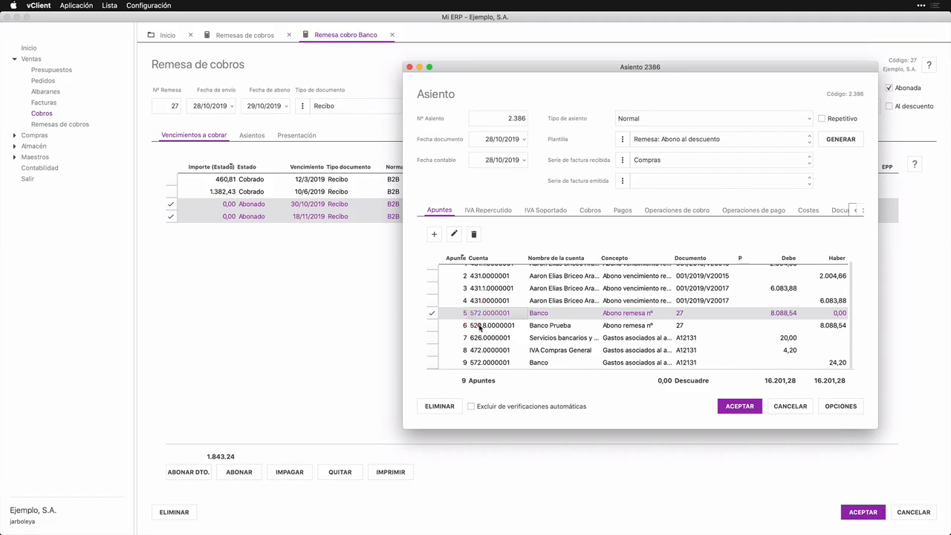
left_click(480, 327)
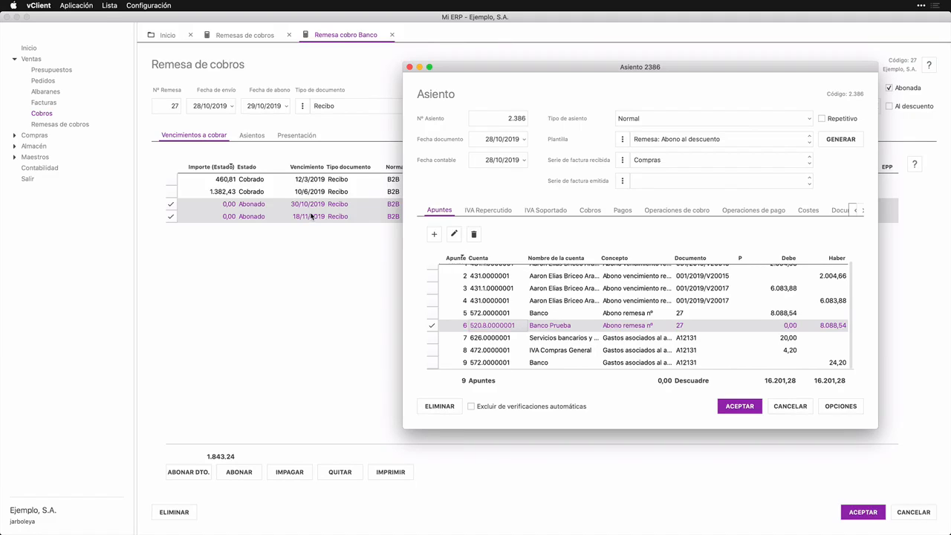
left_click(615, 338)
left_click(618, 350)
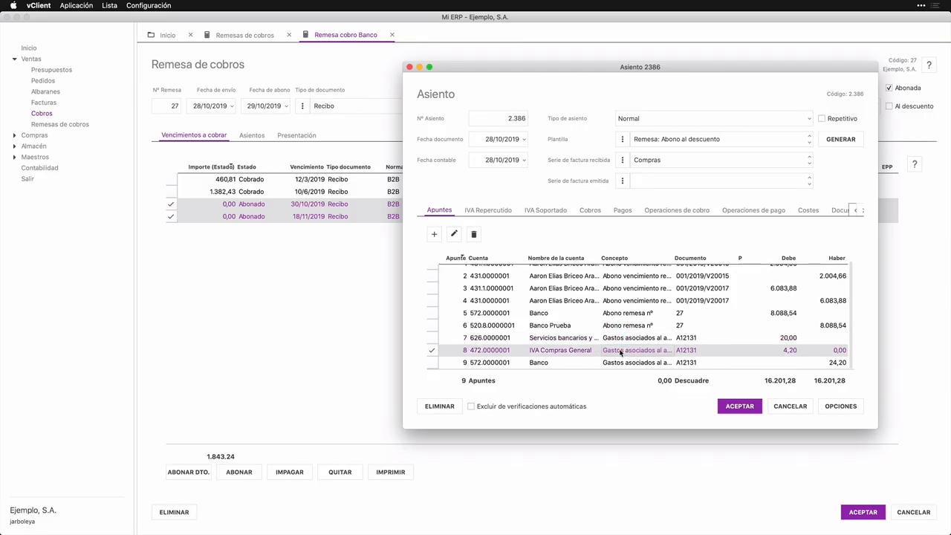
left_click(626, 362)
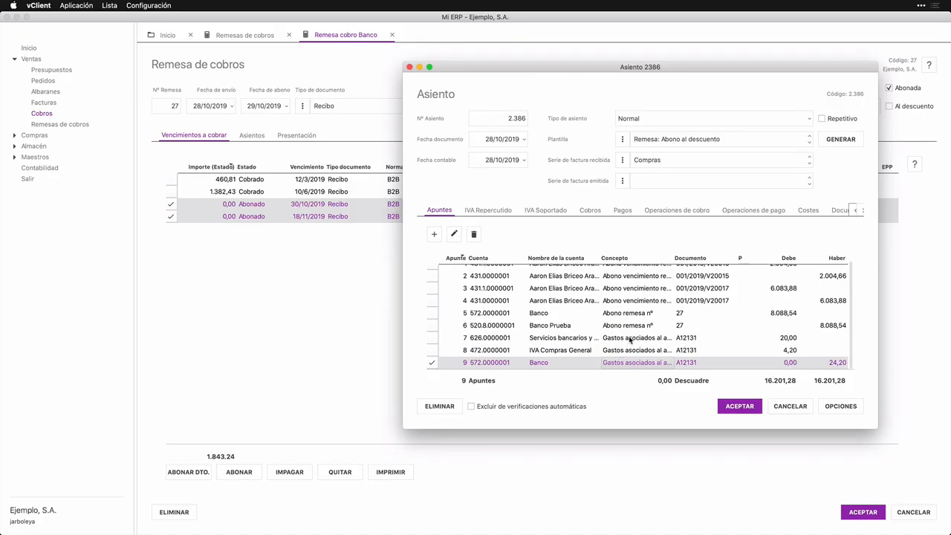
left_click(789, 407)
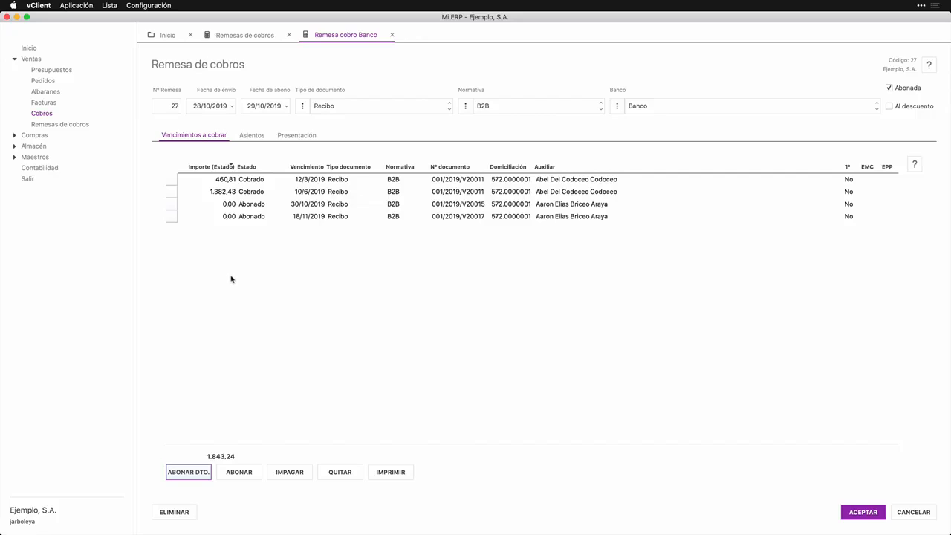
Mark the receivable due 30/10/2019 as unpaid with return date 2/11/2019, 30,00 of general service expenses and expense invoice number F34343
left_click(308, 207)
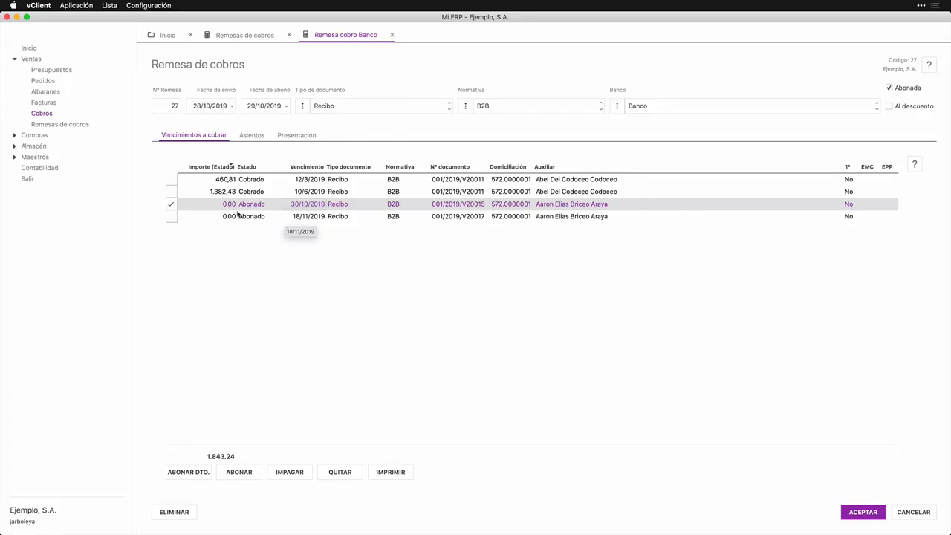
left_click(289, 475)
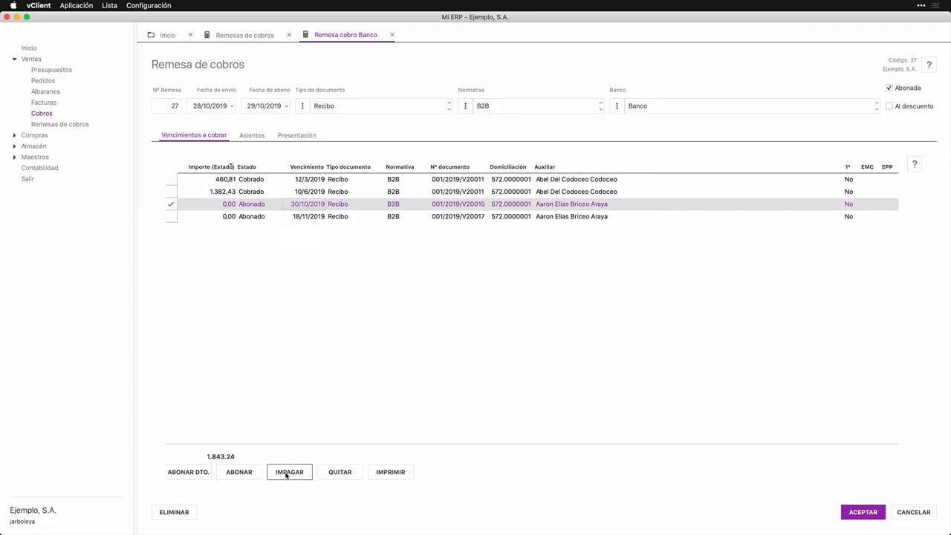
left_click(287, 475)
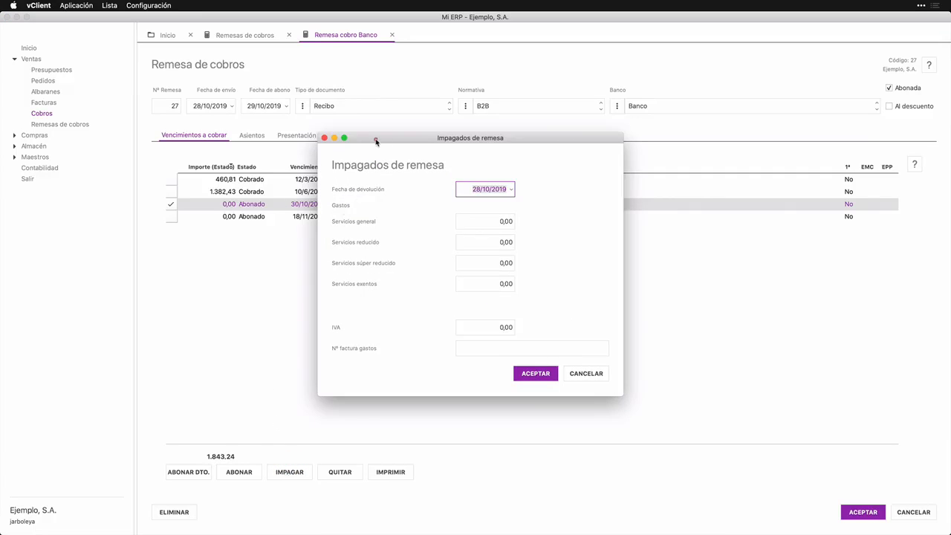
left_click_drag(376, 140, 461, 161)
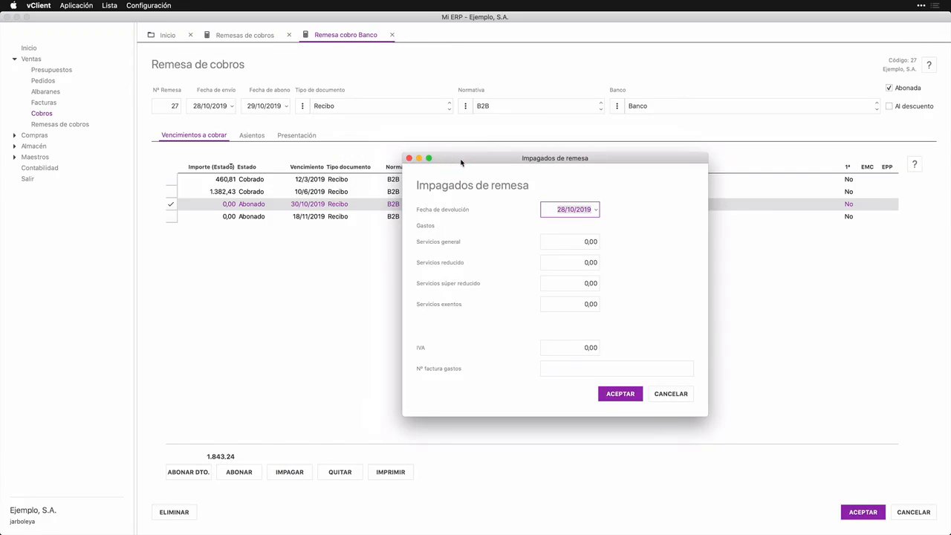
type("2/11/2019")
key("Tab")
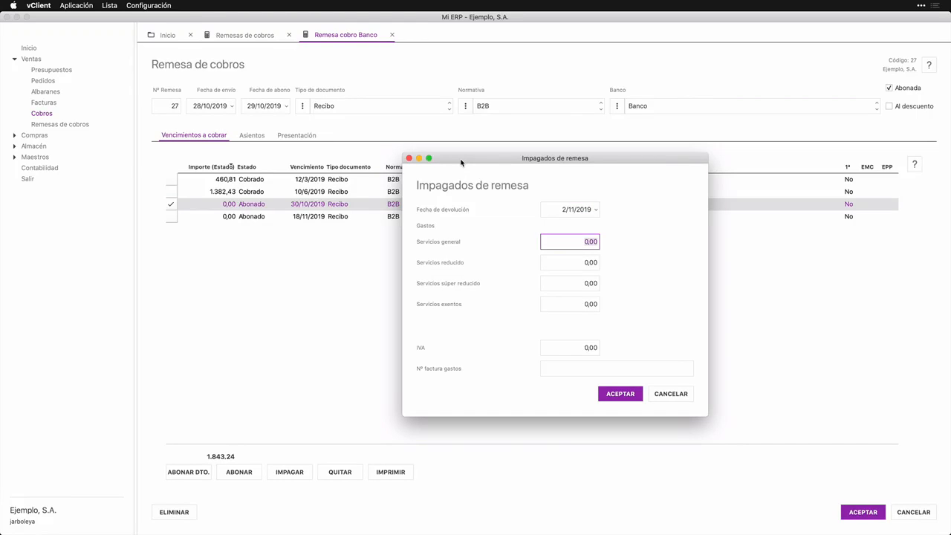
type("30")
key("Tab")
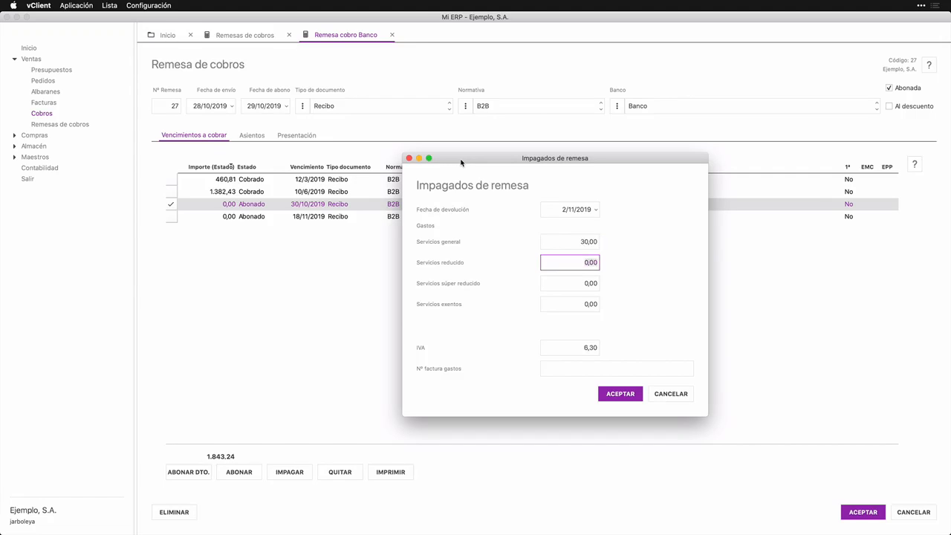
key("Tab")
key("Tab")
key("Tab")
key("Tab")
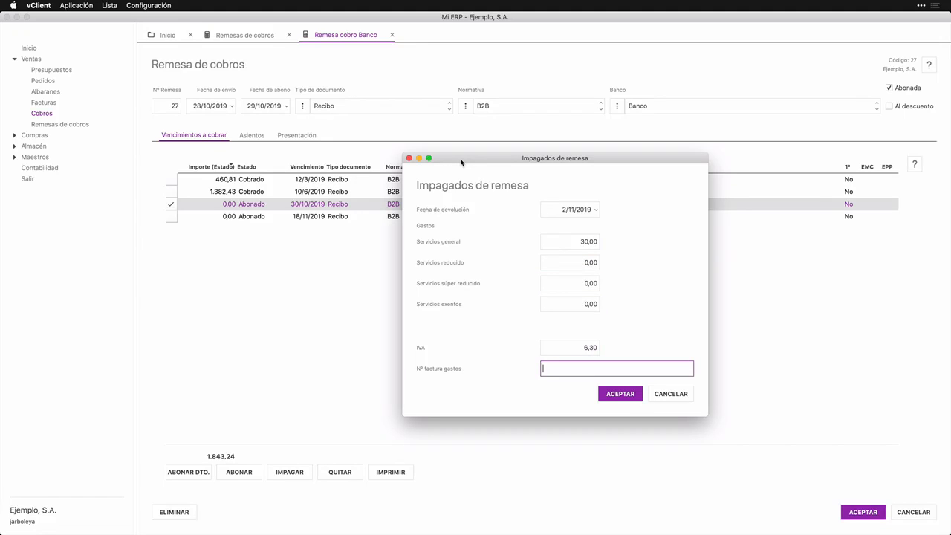
type("F34343")
left_click(621, 394)
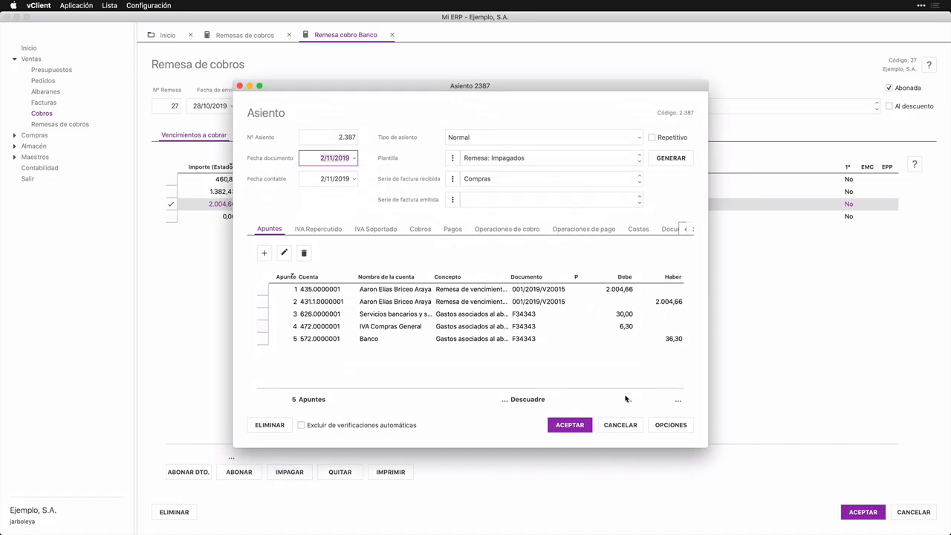
left_click(391, 290)
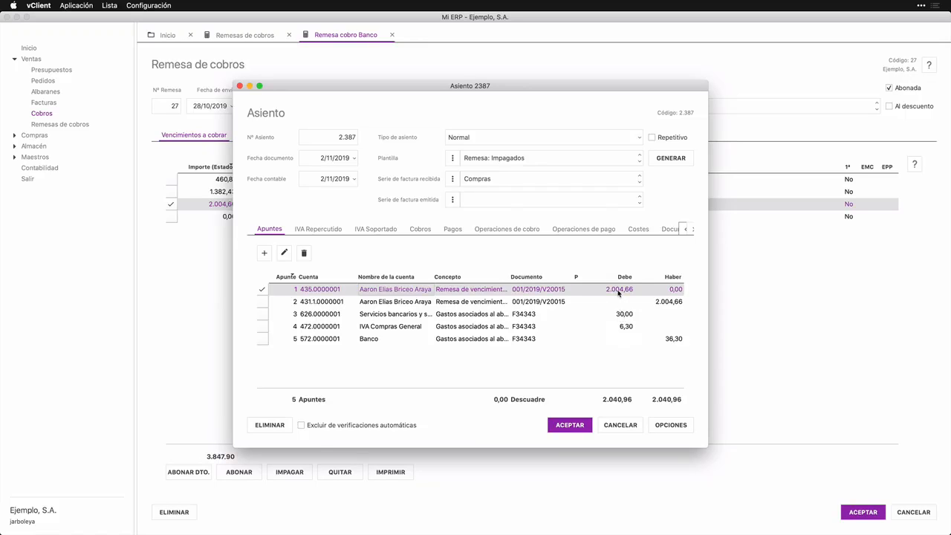
left_click(614, 425)
Open the unpaid receivable due 30/10/2019, set its expenses to 30,00 and save it
double_click(252, 204)
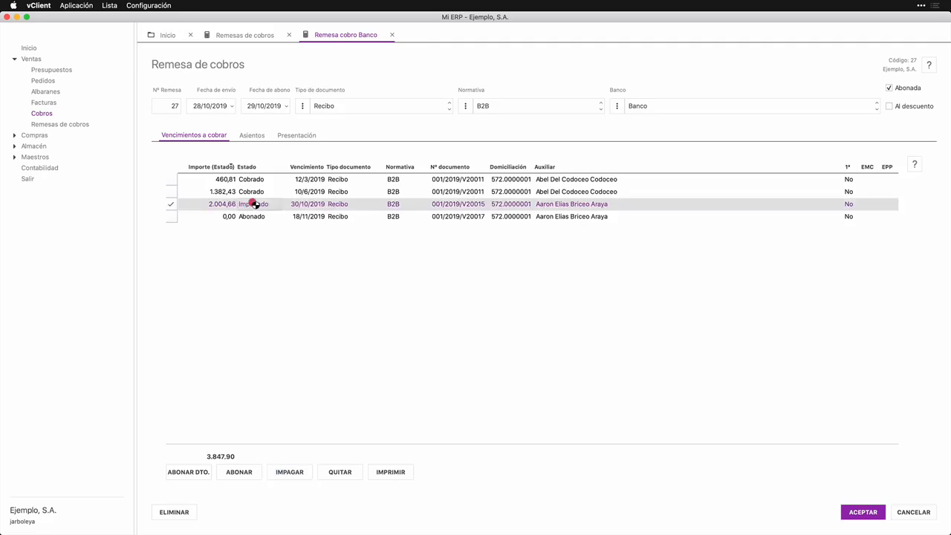
left_click(248, 206)
type("30")
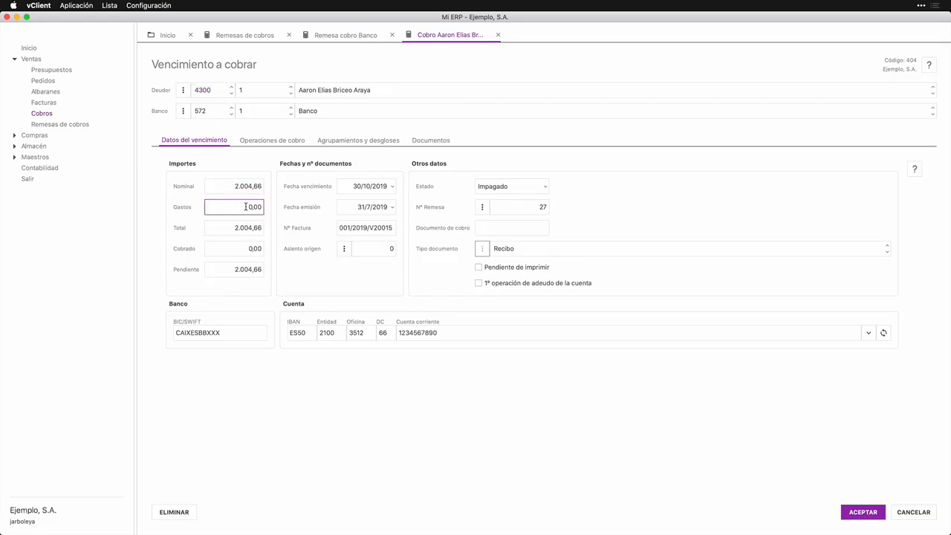
key("Tab")
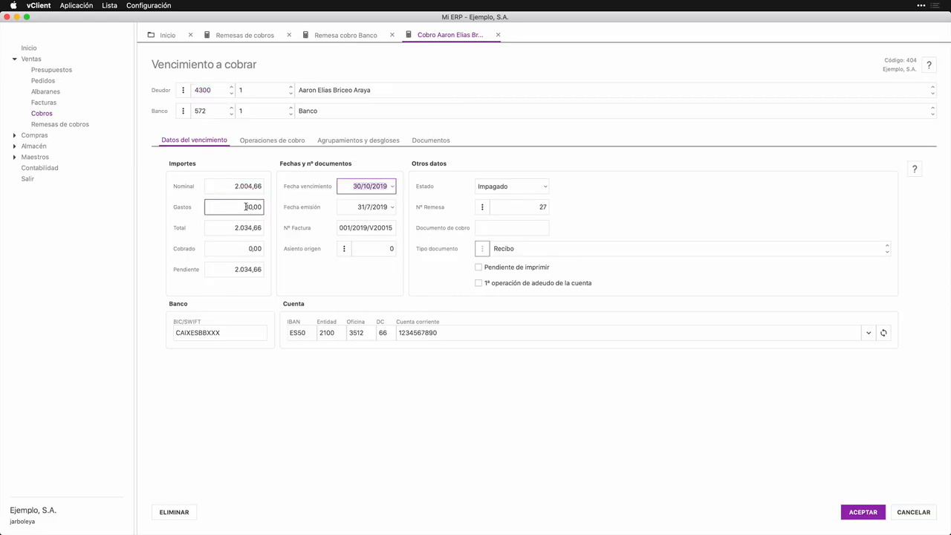
left_click(845, 513)
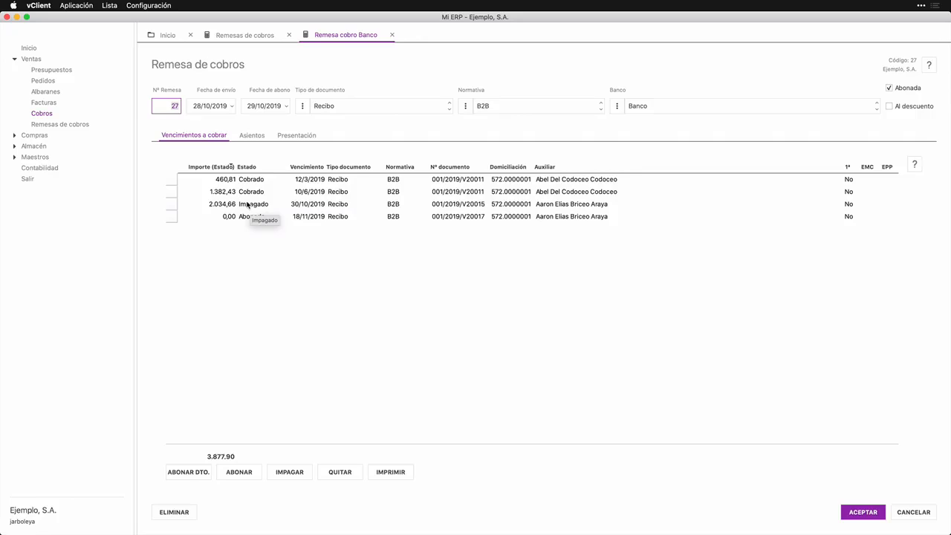
Filter the receivables list by the current and previous year and by the unpaid receivable's debtor
left_click(249, 205)
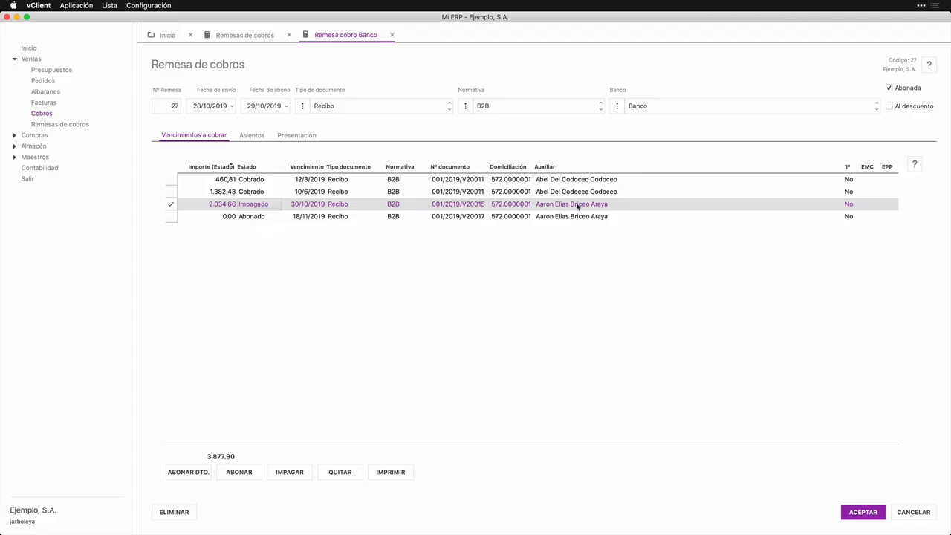
left_click(41, 112)
left_click(825, 100)
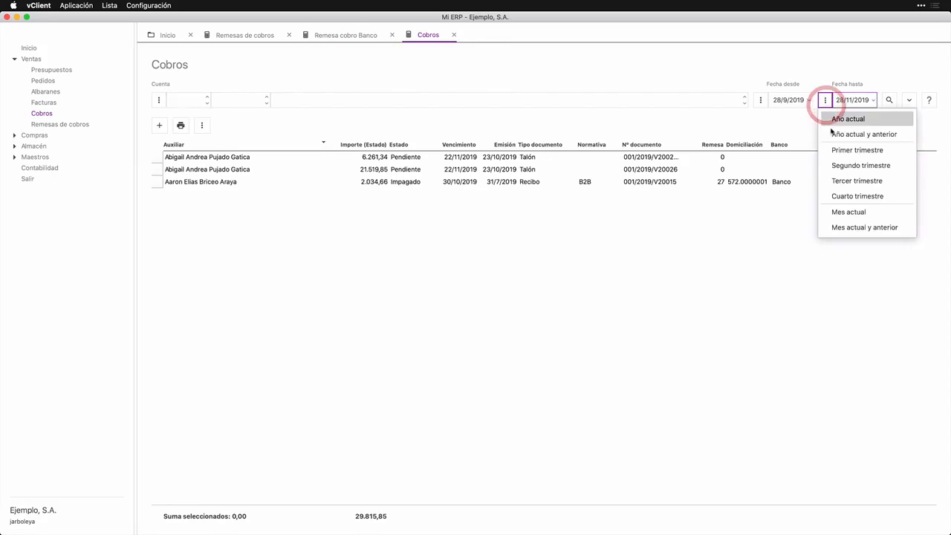
left_click(834, 133)
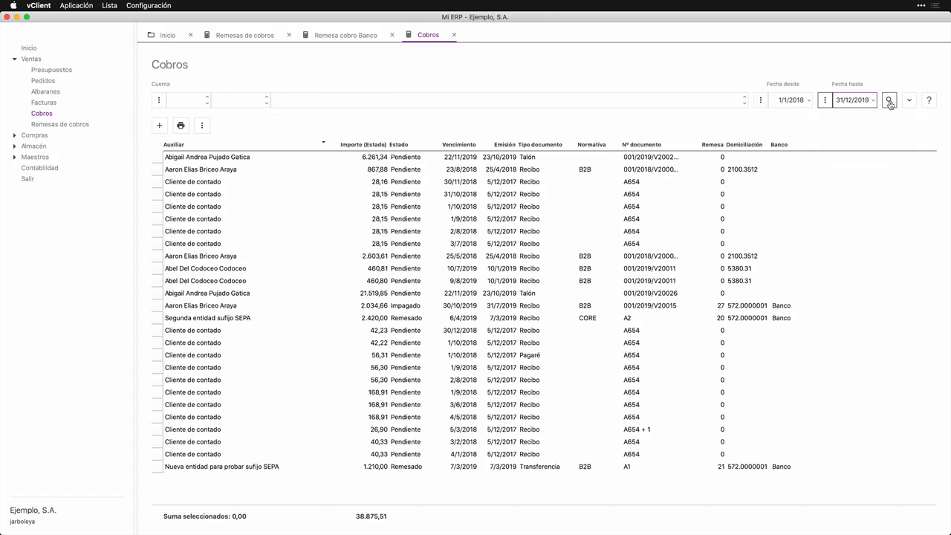
left_click(544, 99)
type("aar")
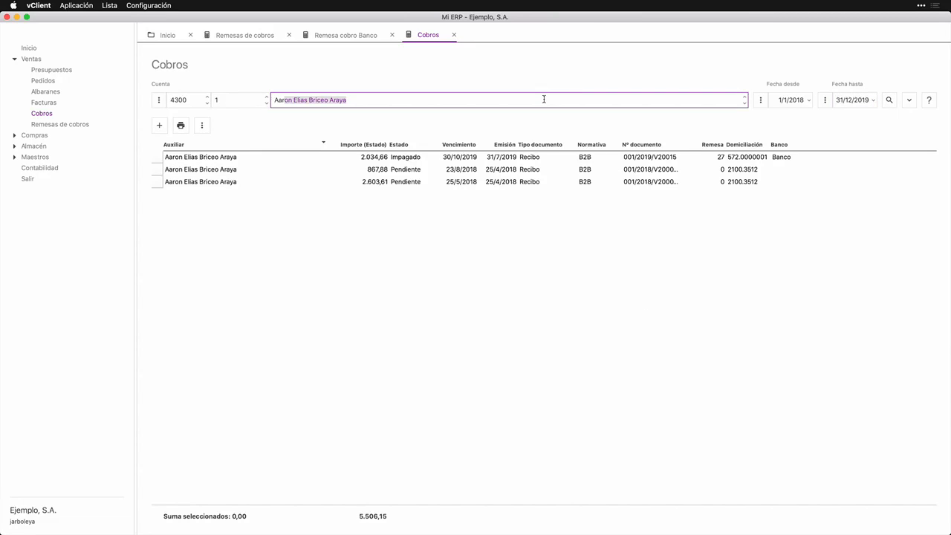
Open the debtor's unpaid receivable due 30/10/2019 from the list and review its collection operations
left_click(378, 157)
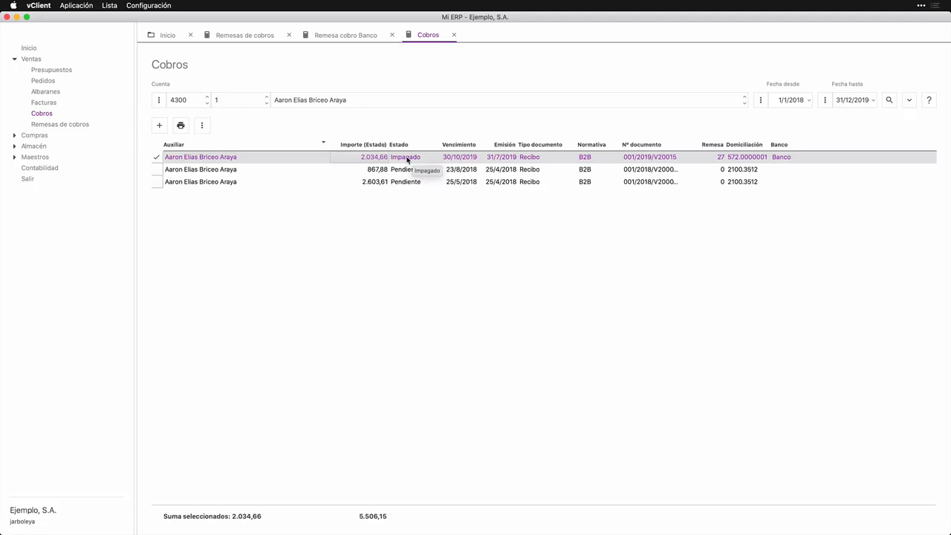
double_click(407, 158)
left_click(272, 142)
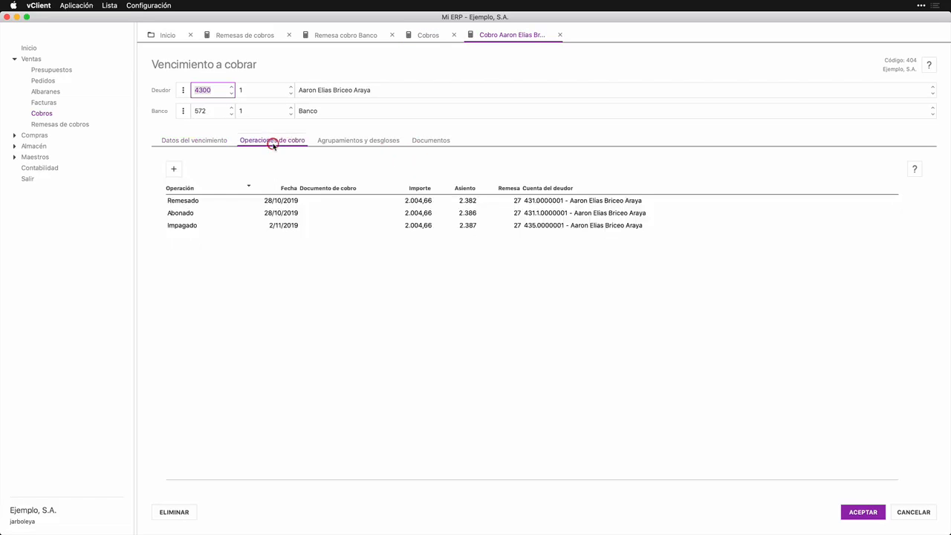
left_click(187, 201)
left_click(190, 213)
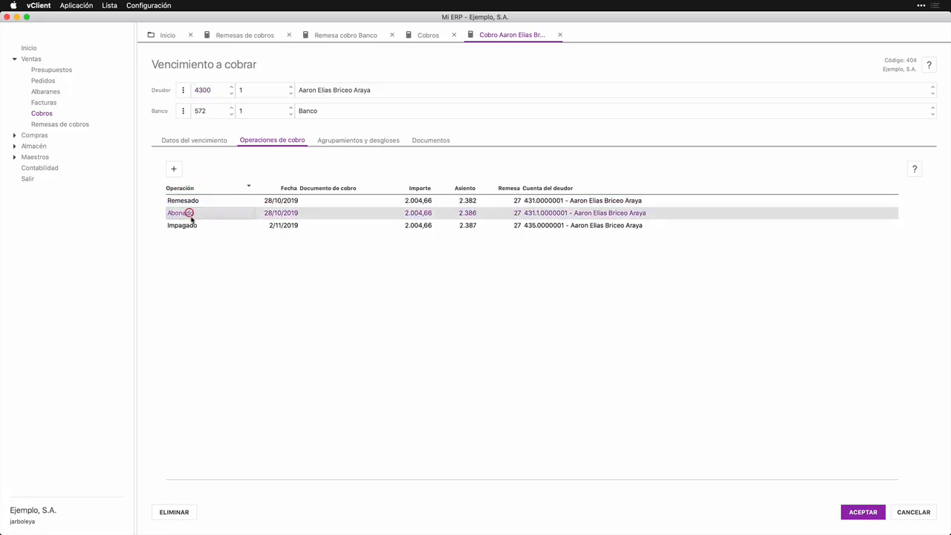